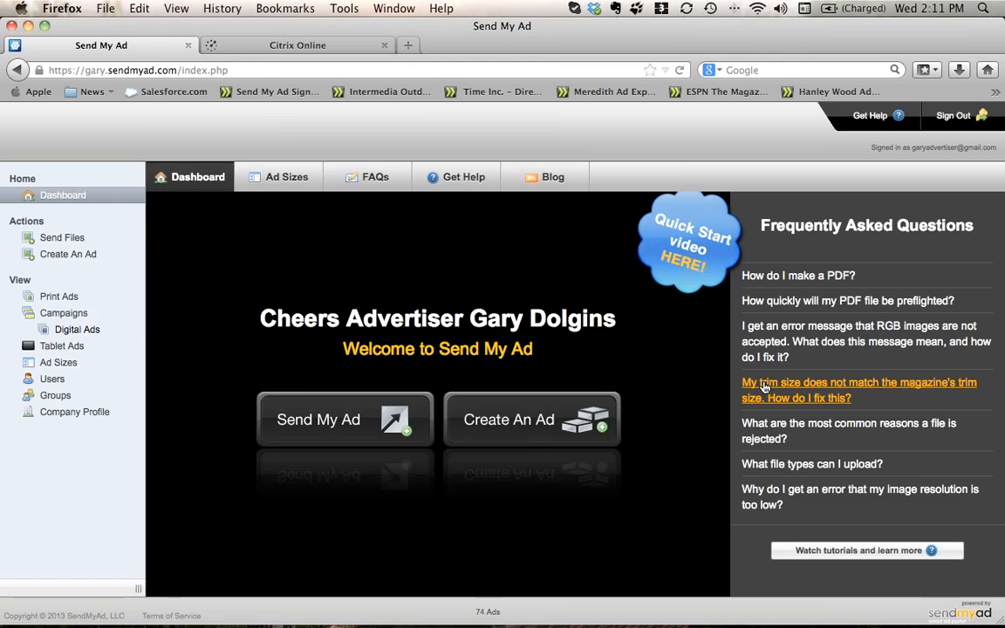
Read the FAQ answer about a trim size that does not match the magazine's trim size, and close it.
click(763, 387)
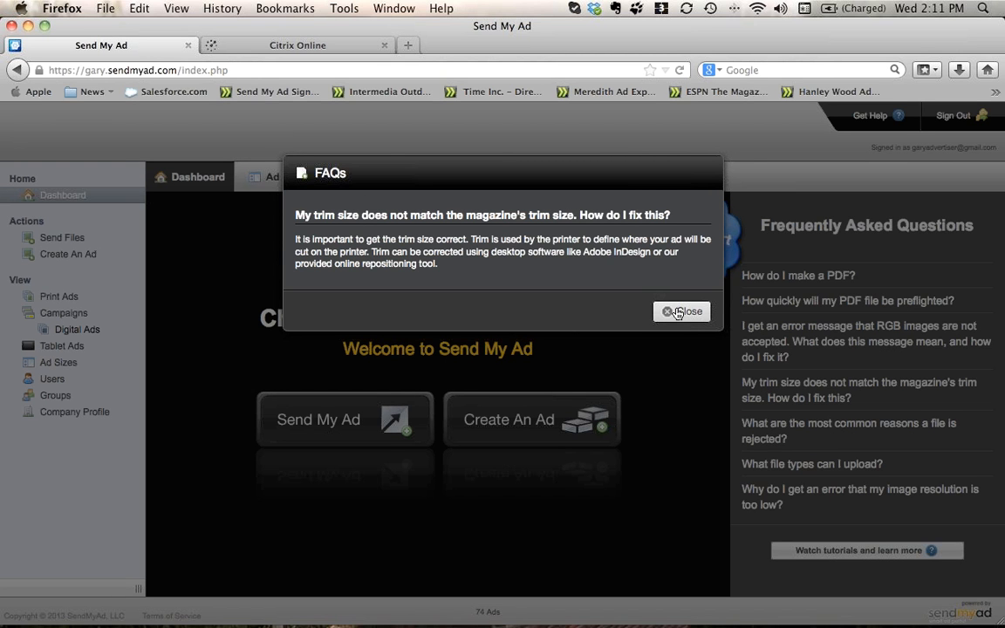
click(677, 312)
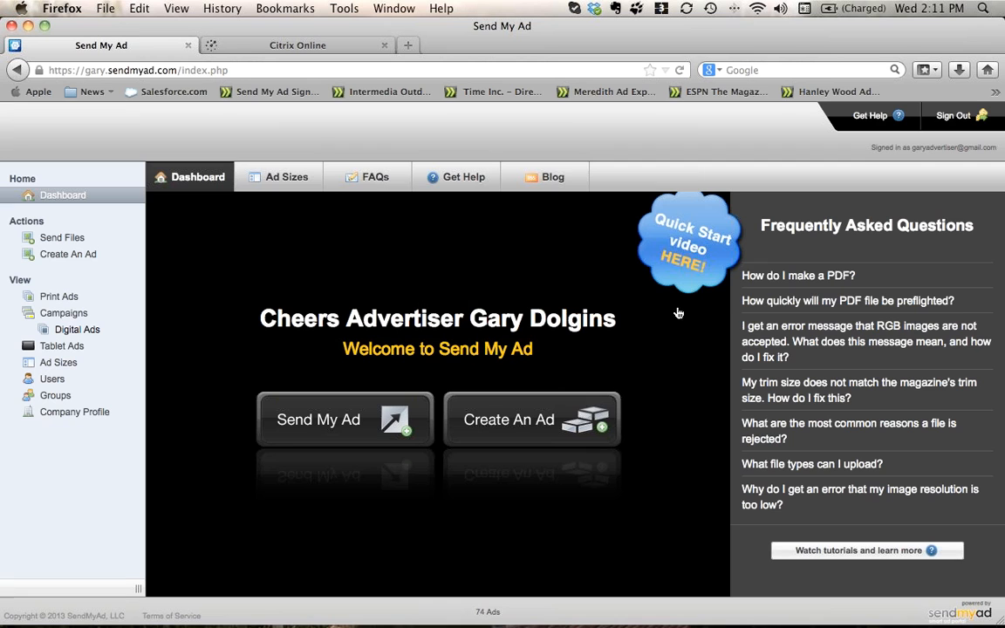
Go to the Get Help section, view the problem report's Technical Request Form and cancel it.
click(881, 130)
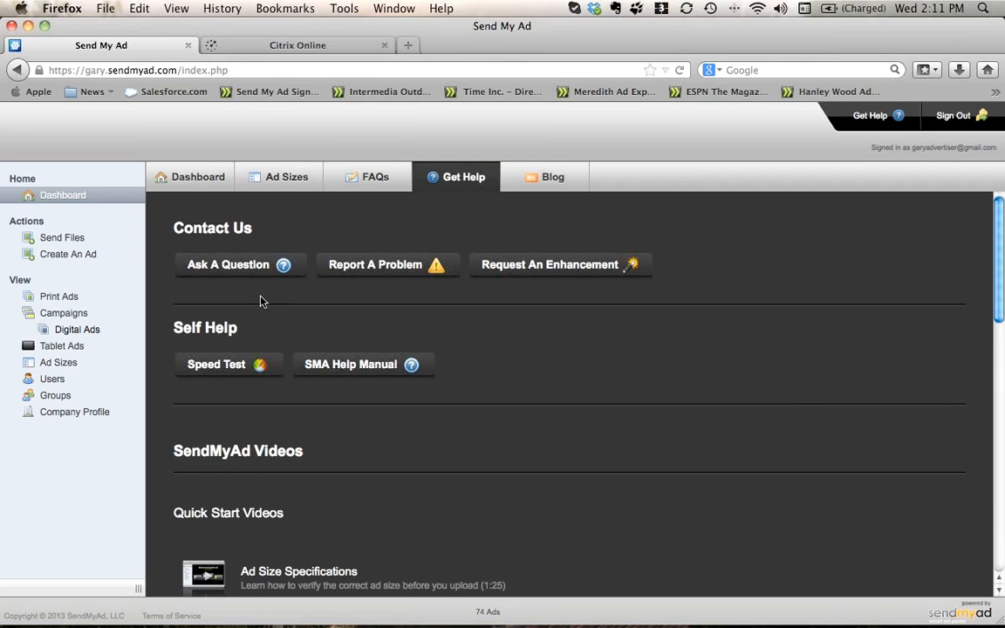
key(super+Left)
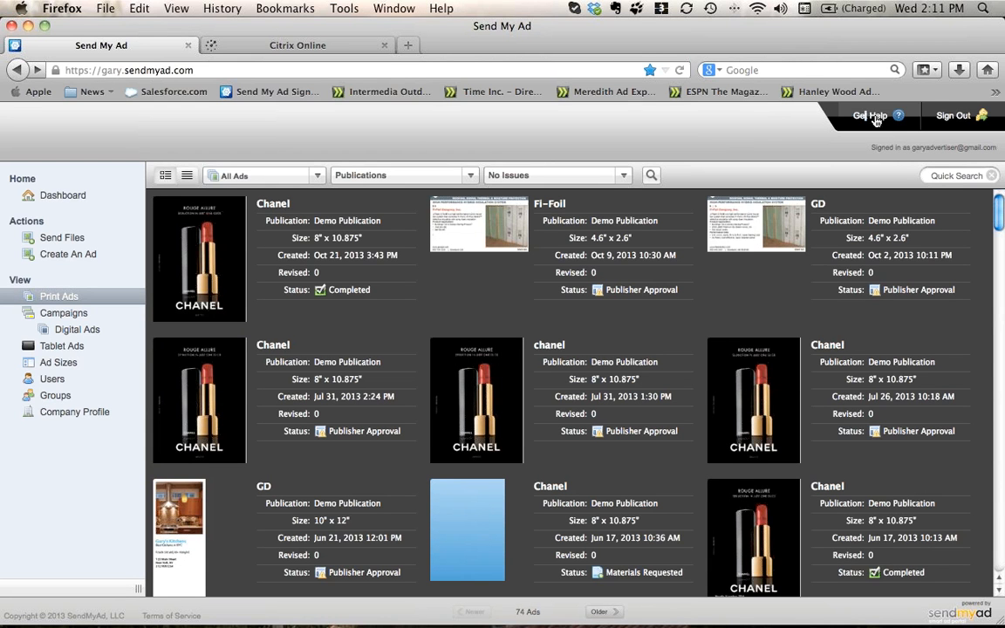
click(874, 117)
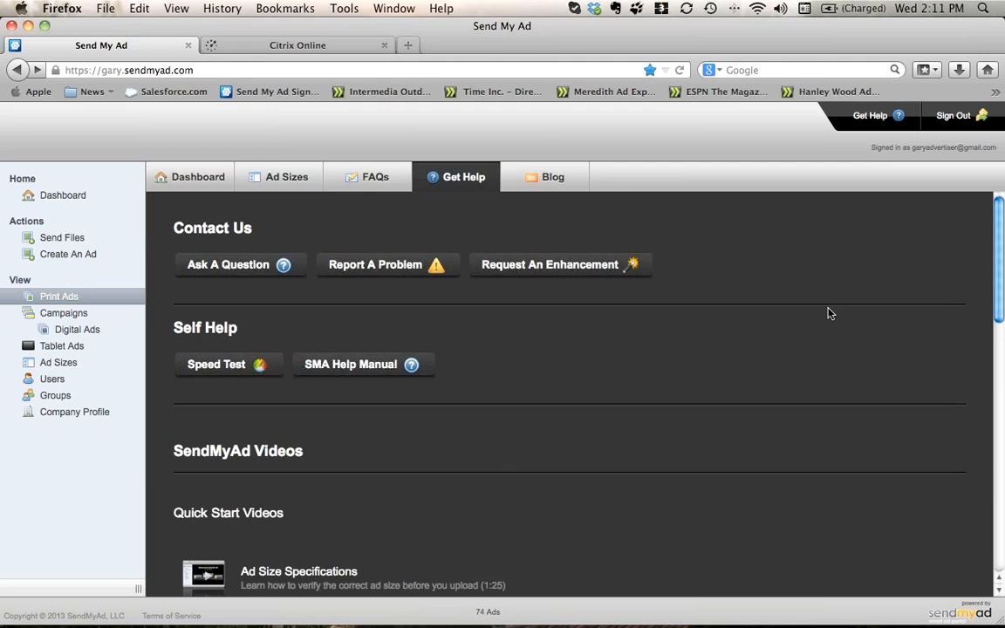
click(427, 267)
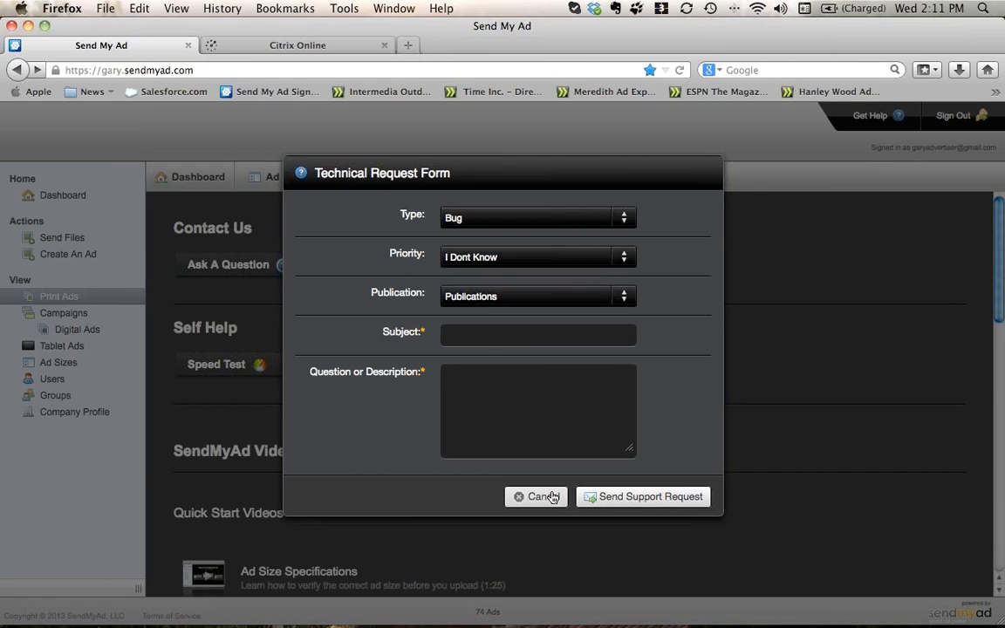
click(541, 496)
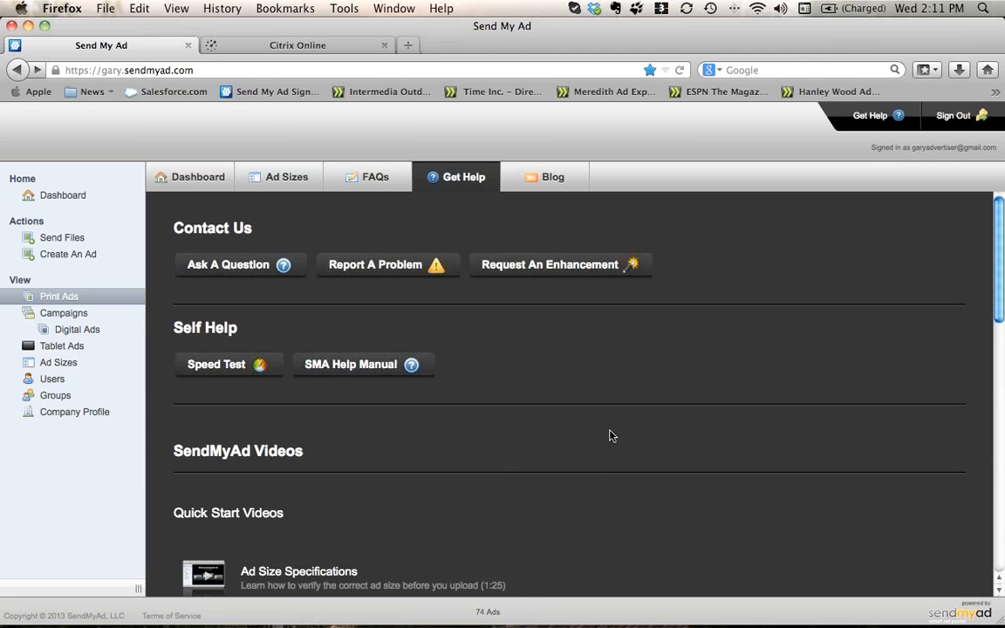
View the SMA Help Manual home page and close it to return to the help section.
scroll(511, 402, down, 2)
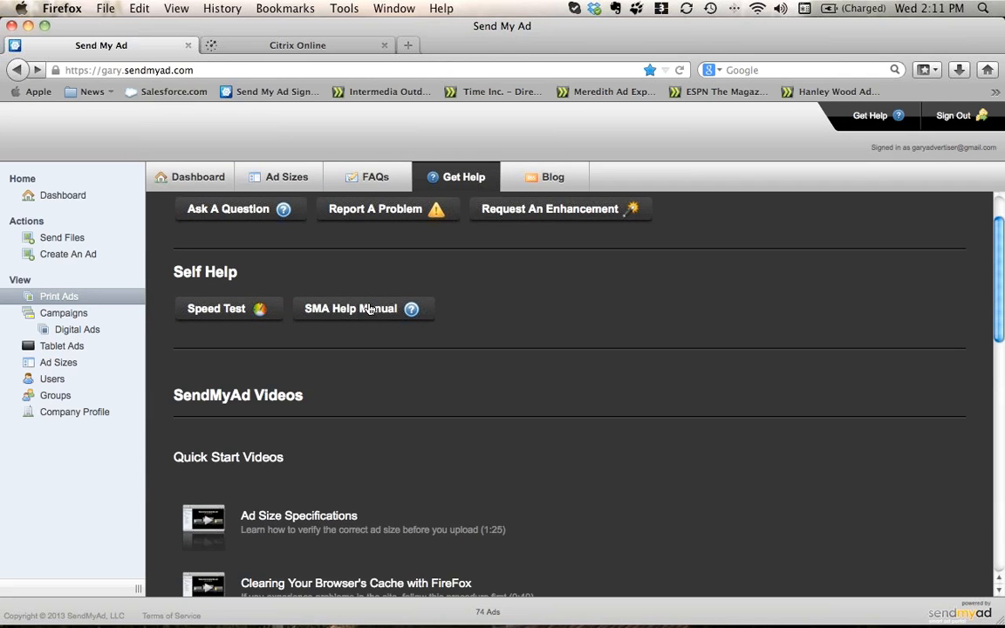
click(368, 309)
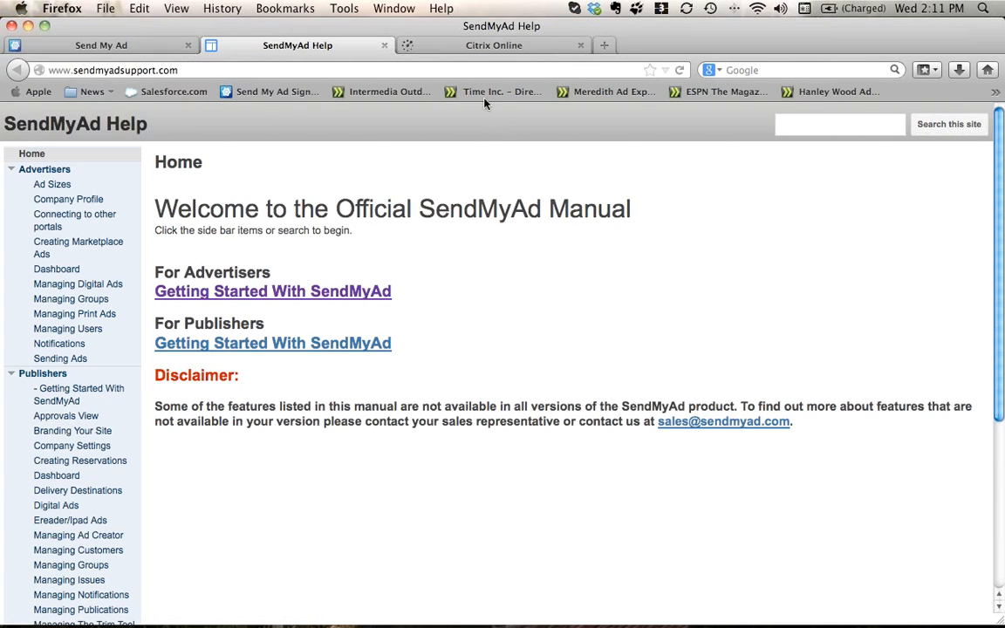
click(384, 46)
Look through the whole list of Quick Start Videos in the help section.
scroll(476, 346, down, 3)
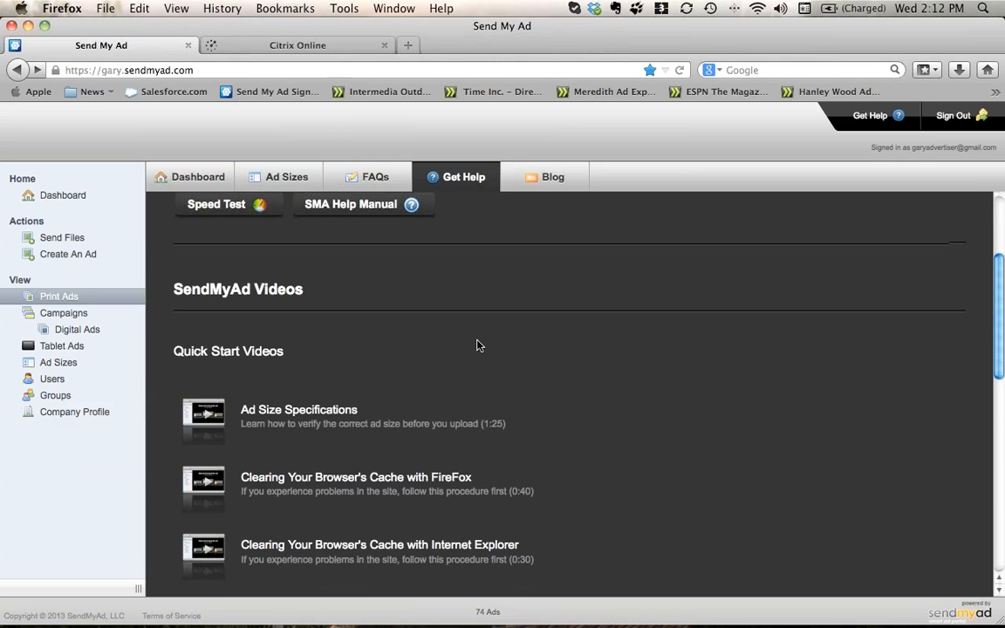
scroll(477, 346, down, 3)
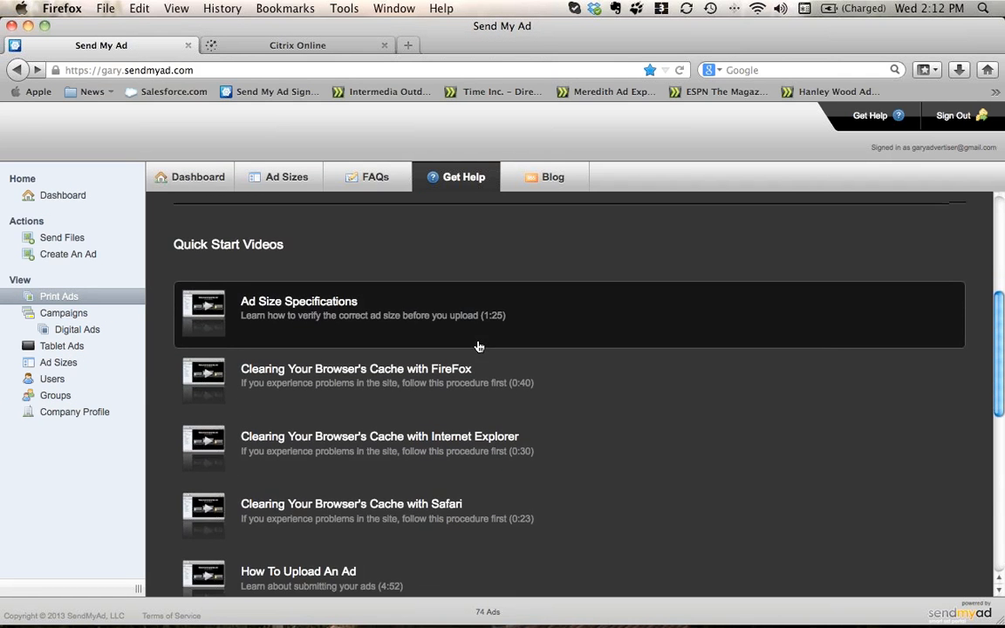
scroll(478, 346, down, 5)
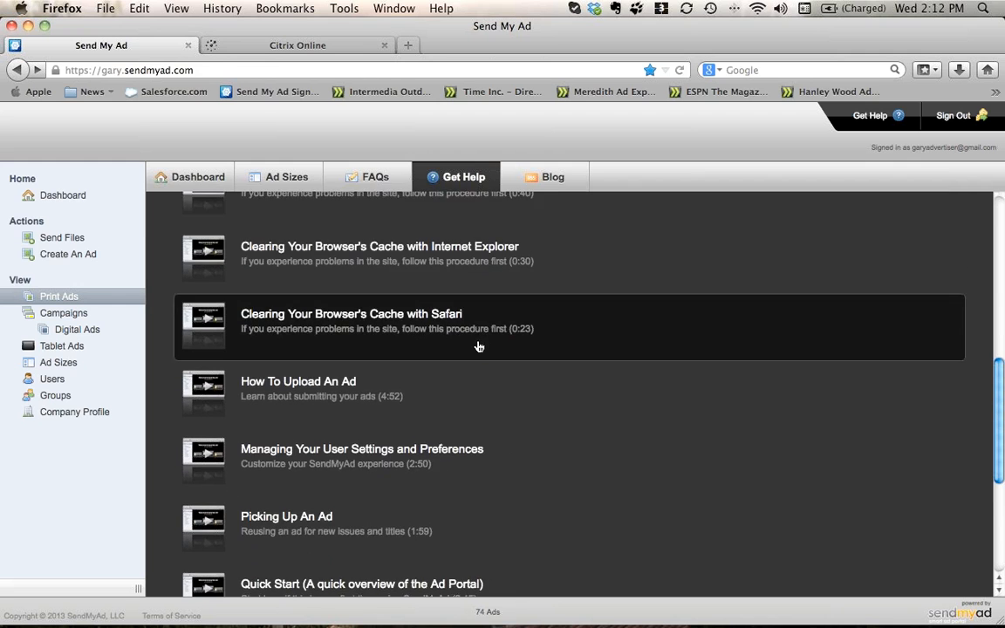
scroll(478, 346, down, 4)
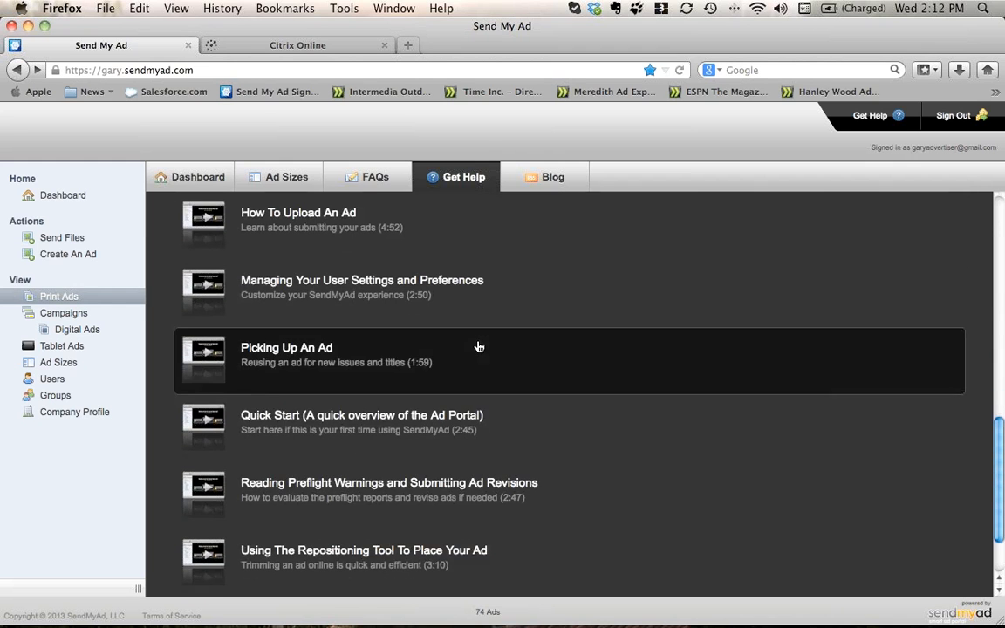
scroll(478, 346, down, 2)
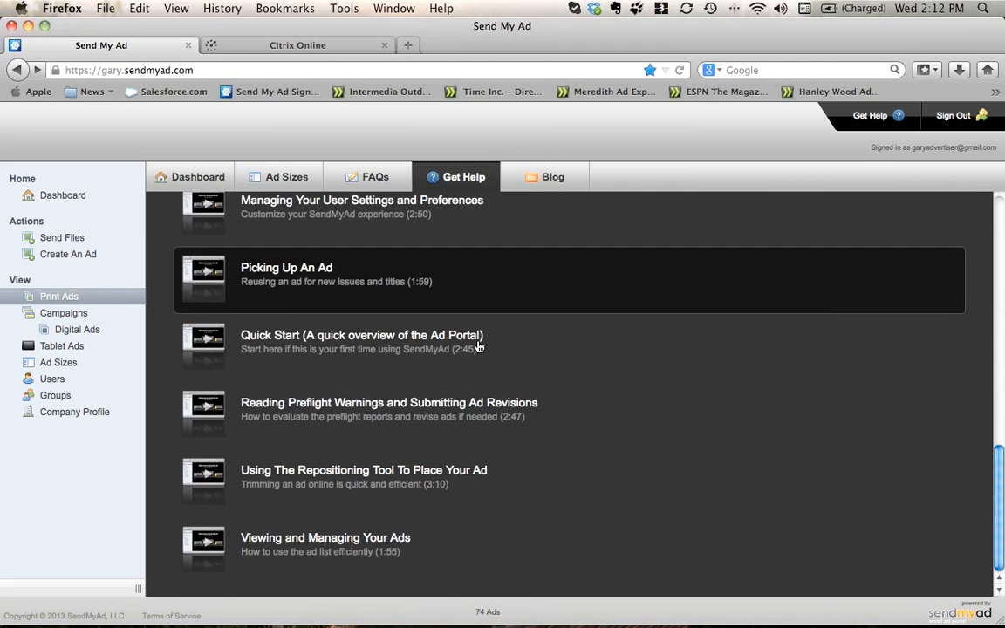
scroll(478, 347, up, 3)
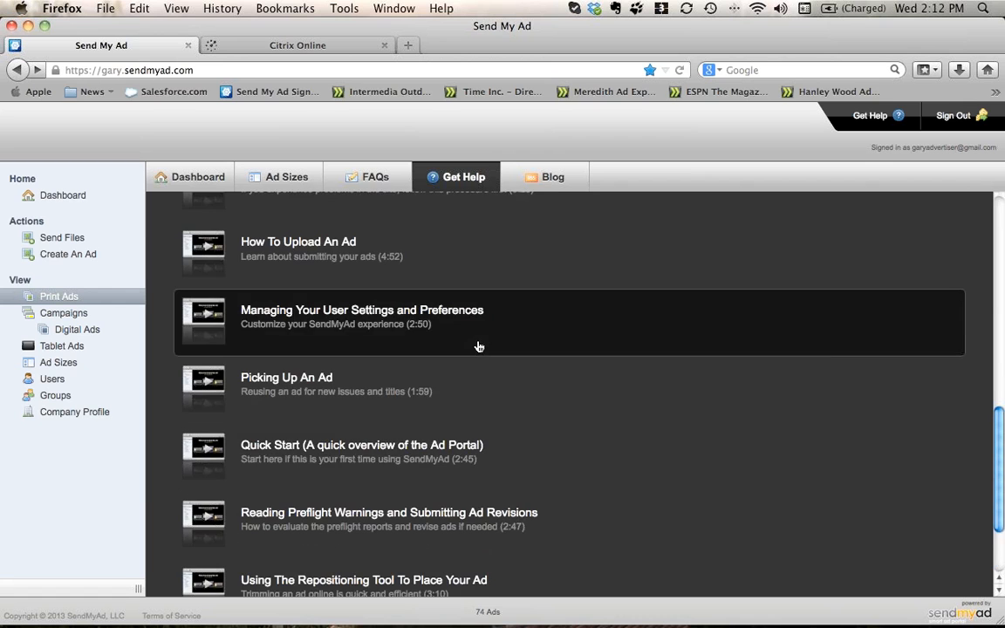
scroll(477, 347, up, 1)
scroll(478, 347, up, 4)
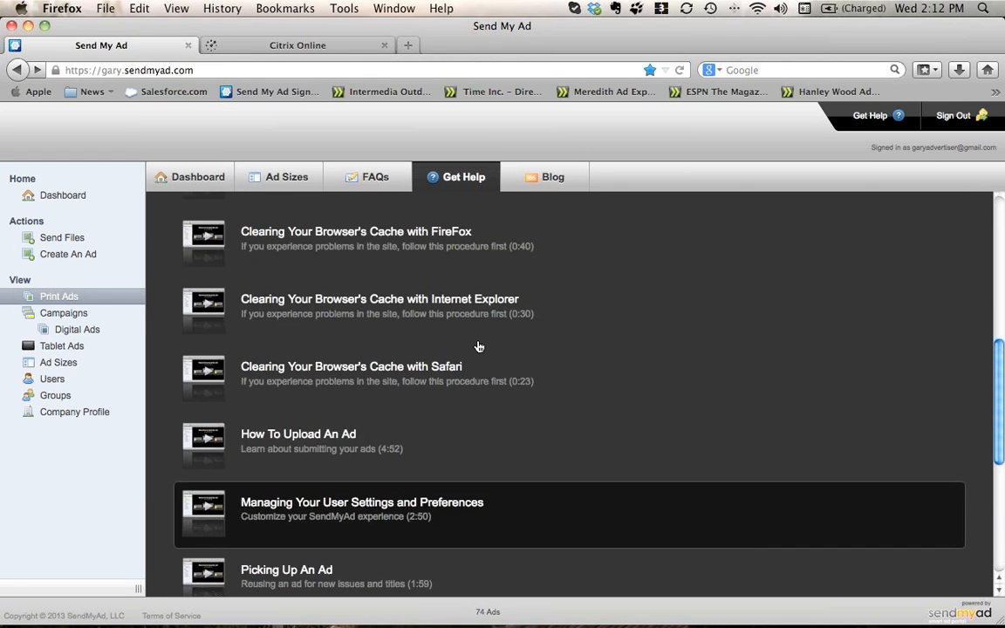
Display the web ad sizes for the Dolgins Publishing Website profile and examine its mechanical specifications.
click(272, 178)
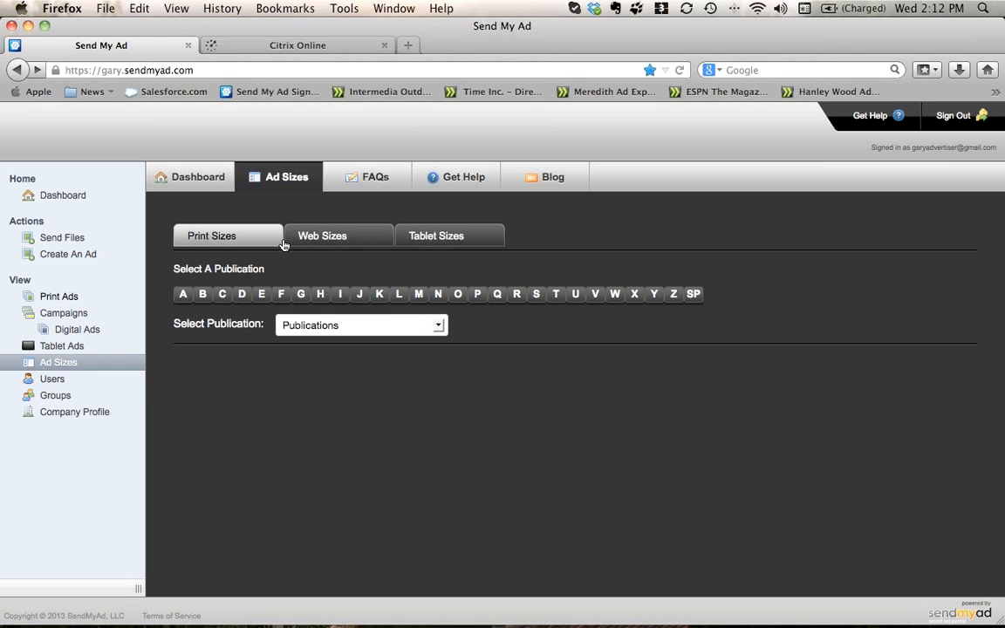
click(341, 237)
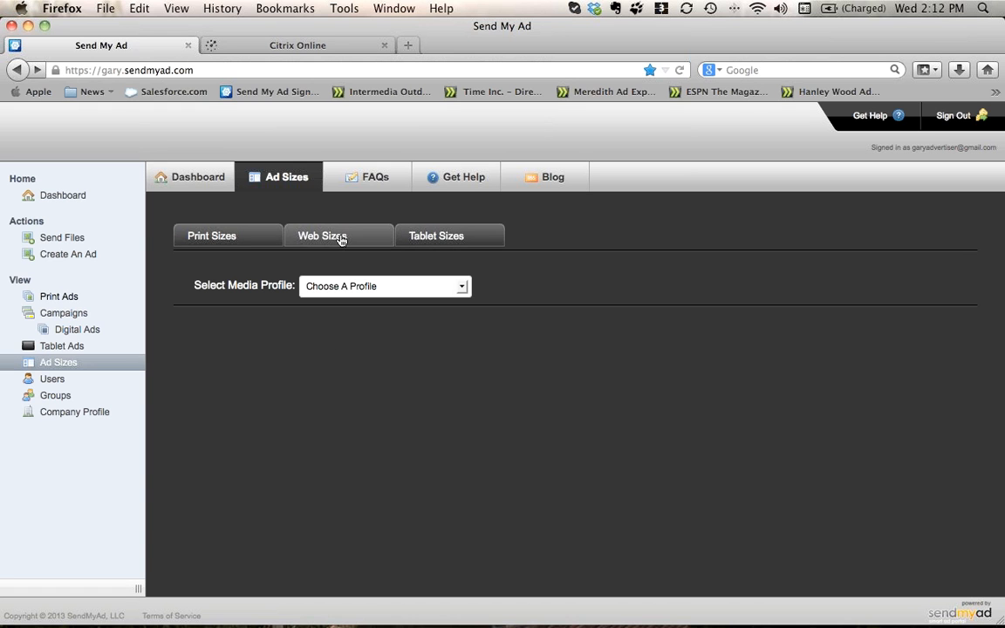
click(463, 287)
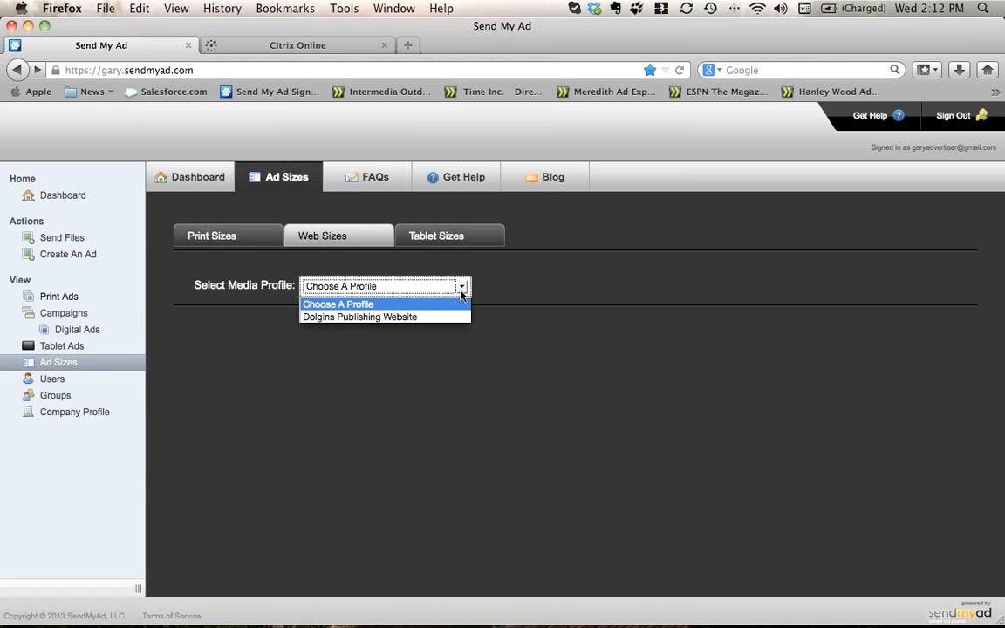
click(376, 323)
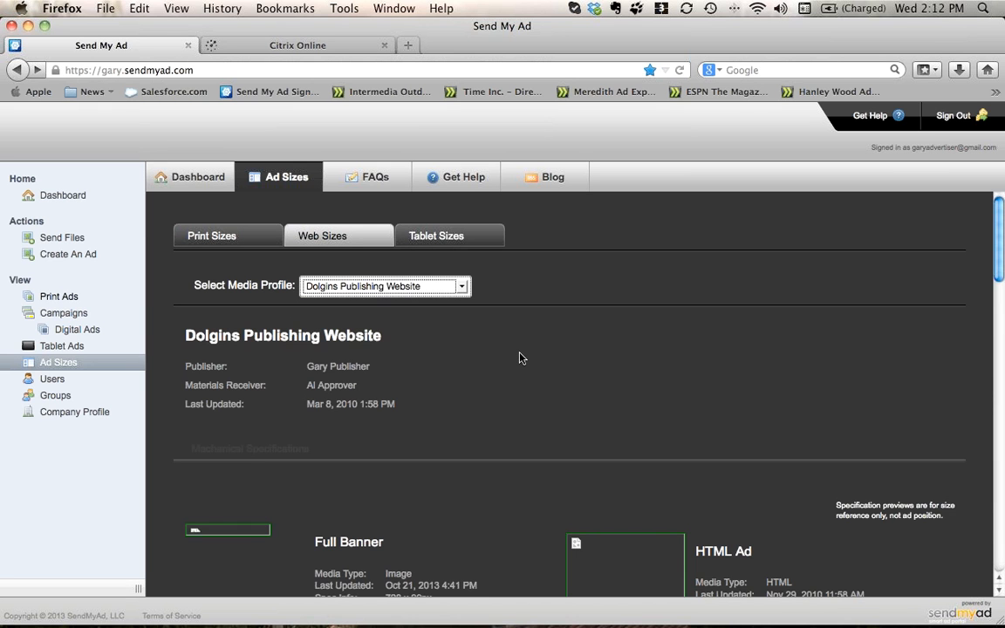
scroll(520, 358, down, 5)
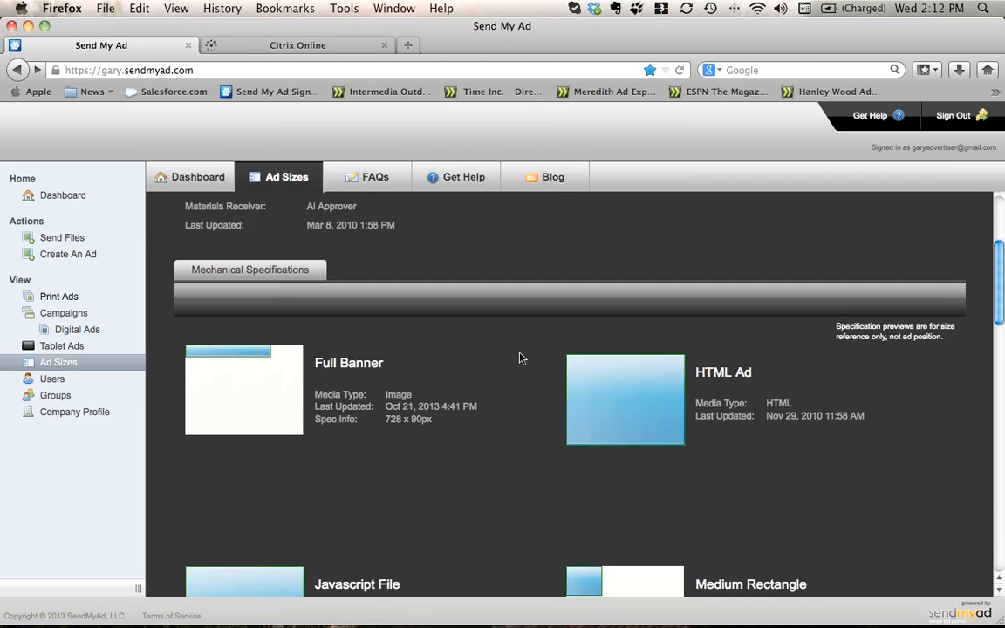
scroll(520, 357, down, 3)
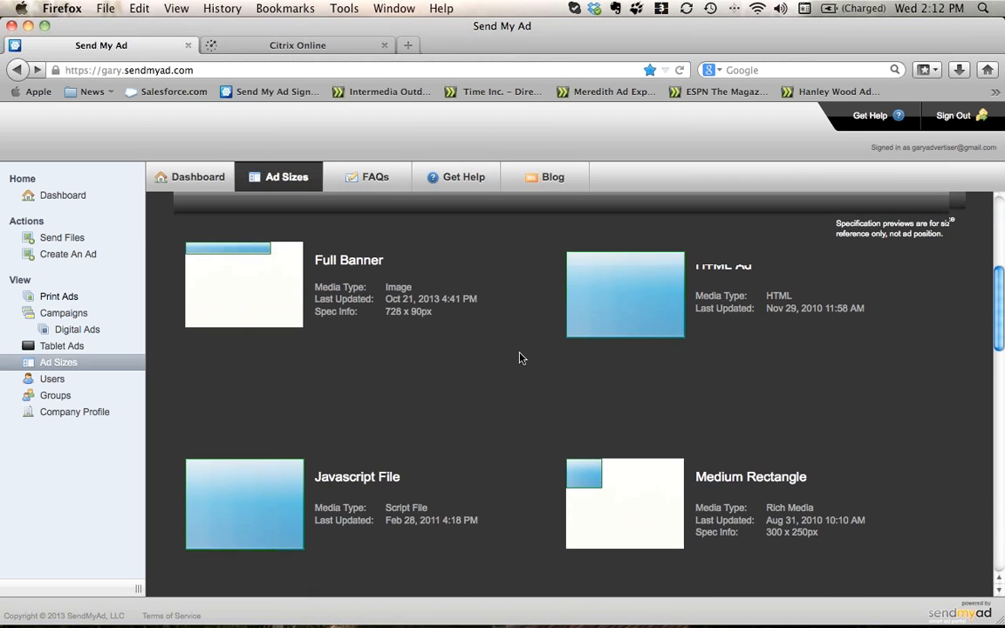
scroll(520, 357, down, 1)
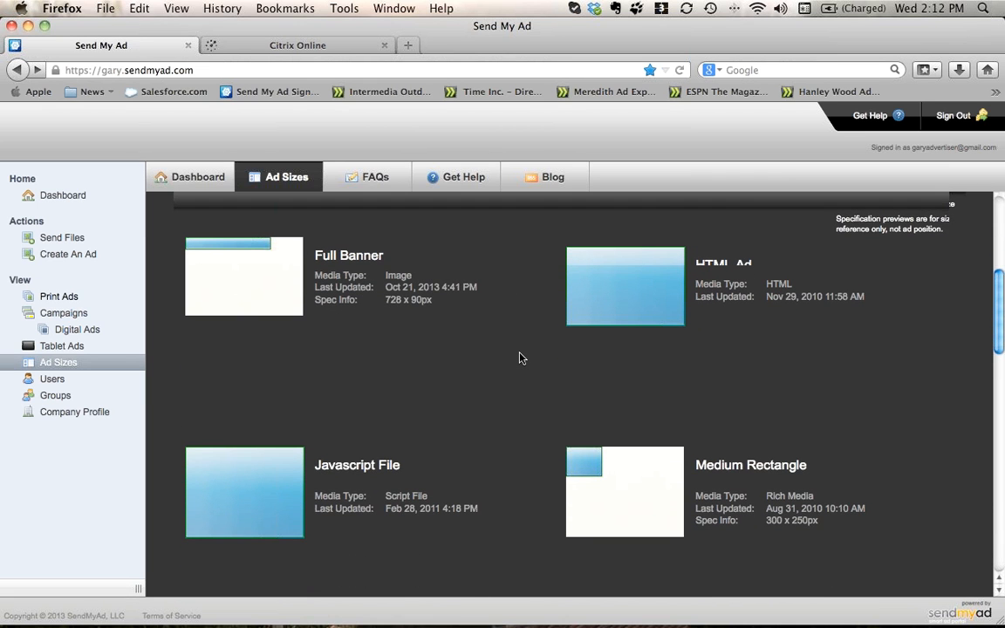
scroll(519, 358, up, 1)
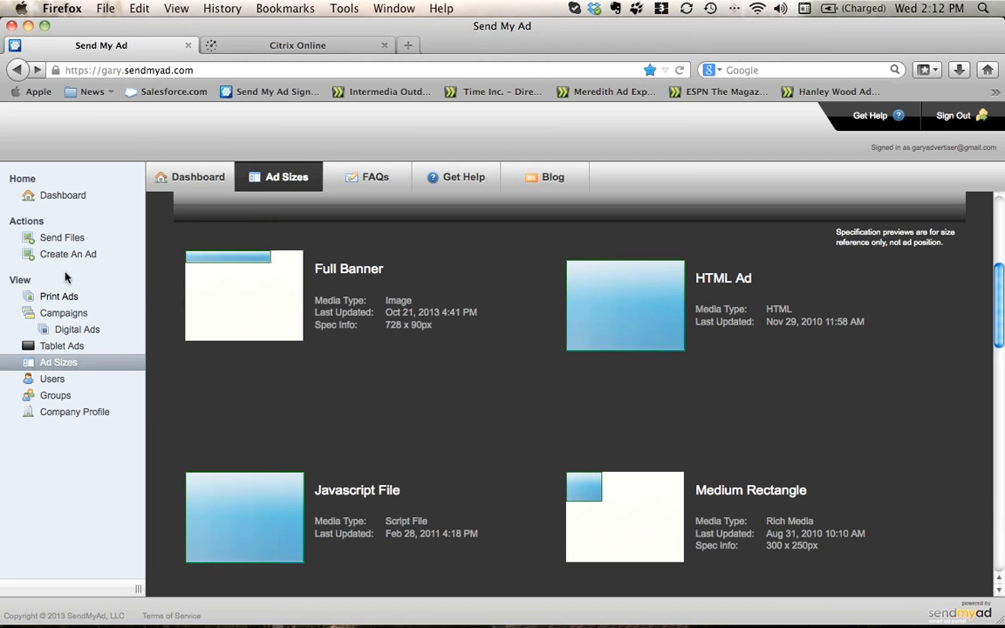
View the print ads, campaigns and tablet ads lists, and return to the campaigns list.
click(61, 298)
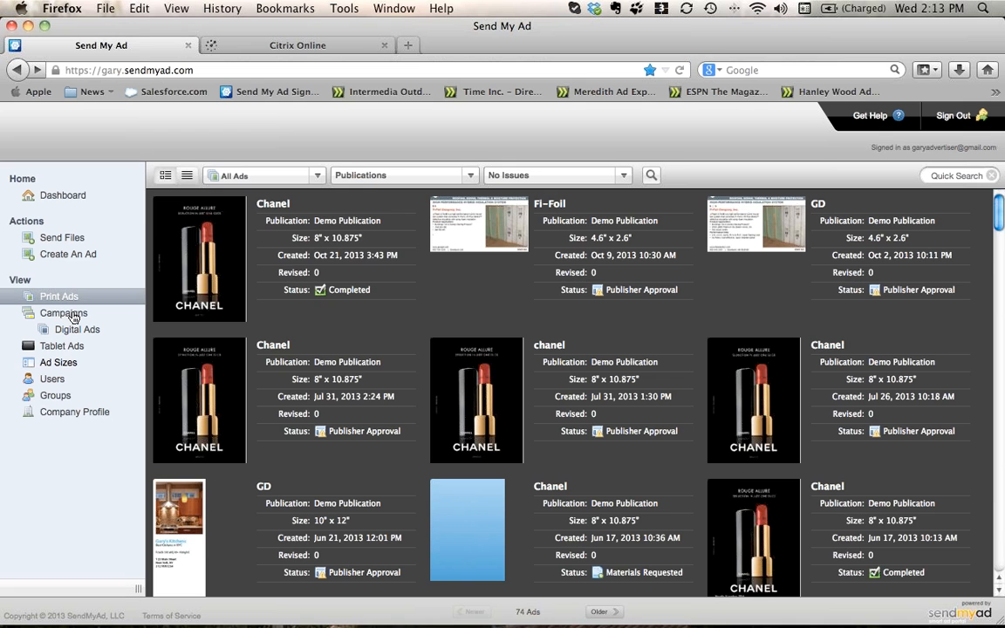
click(73, 318)
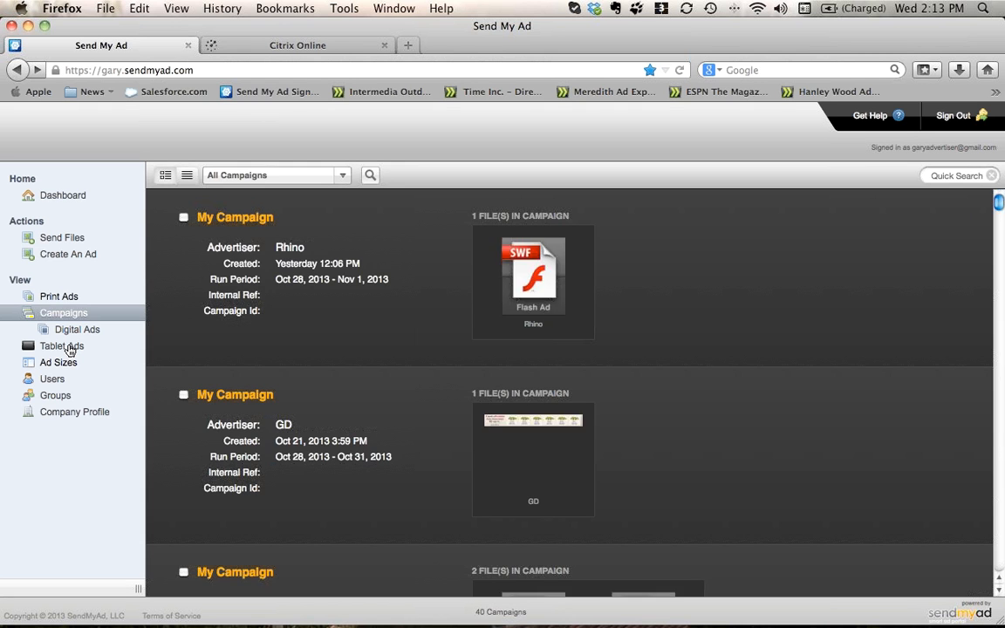
click(70, 348)
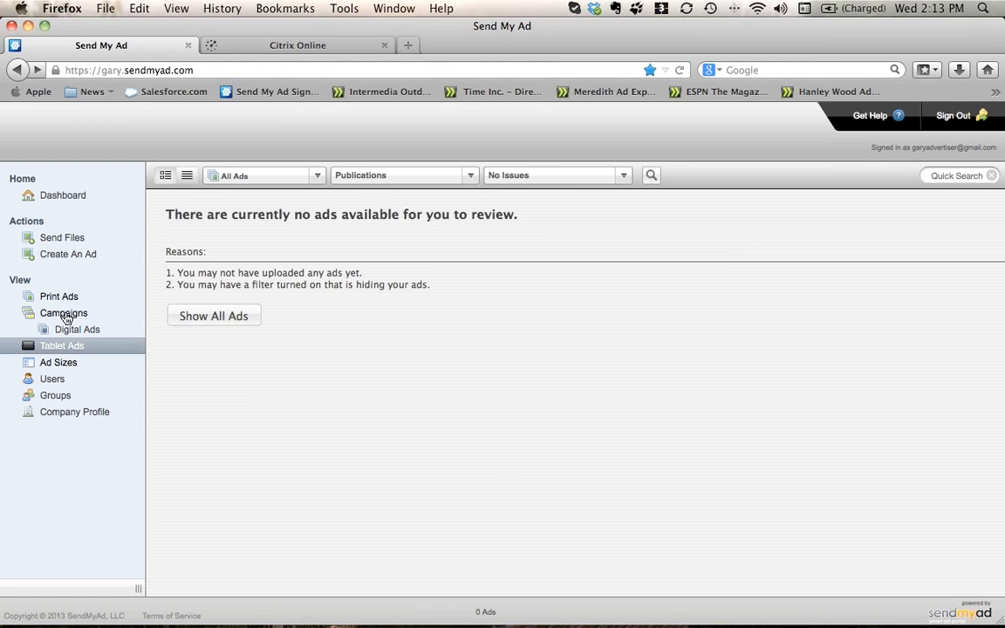
click(75, 313)
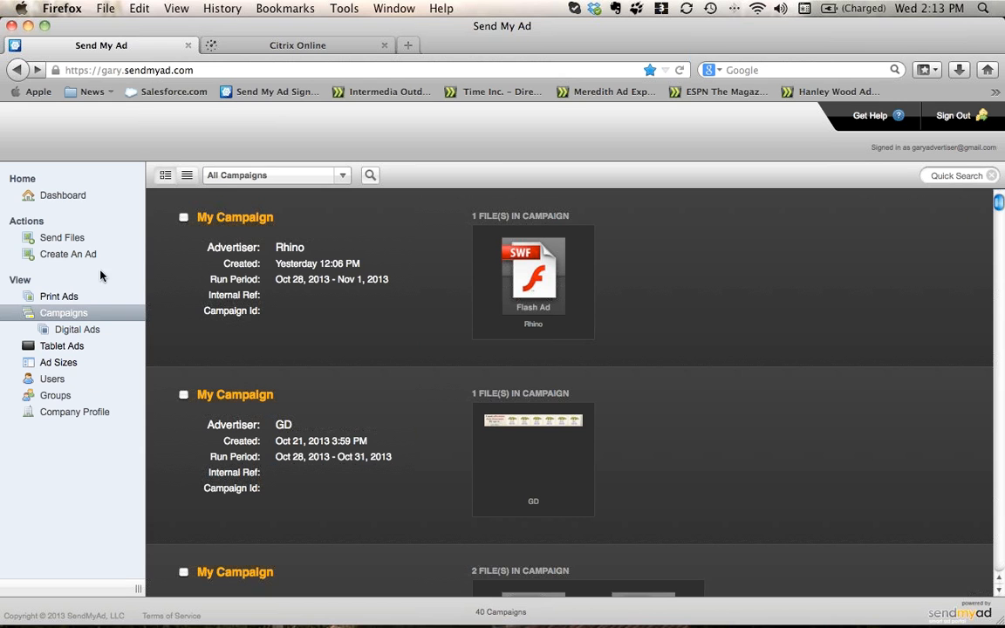
Start sending files, view the submission form for a tablet ad and return to the ad type selection.
click(71, 239)
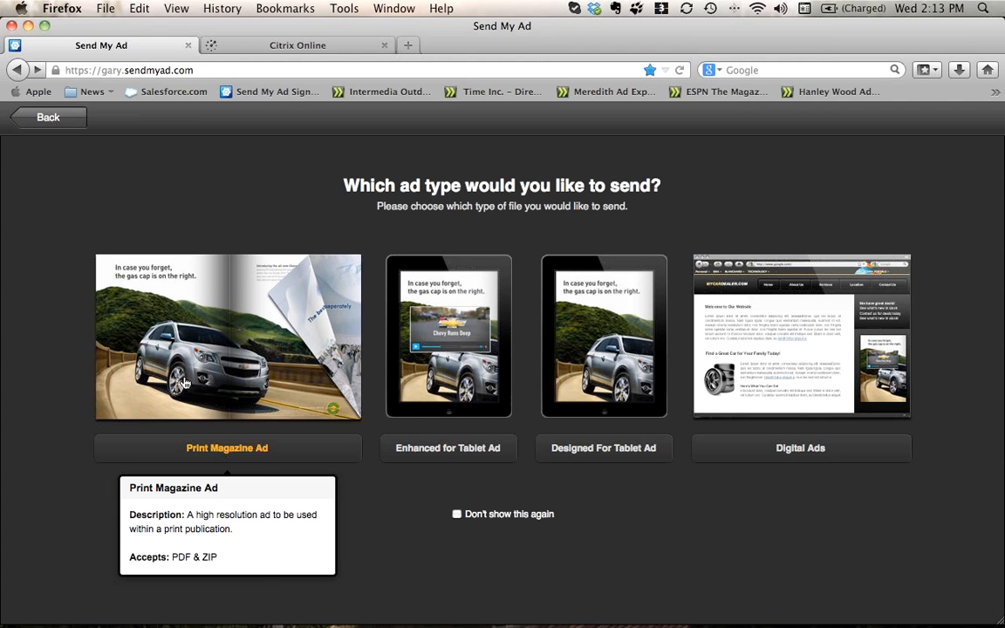
mouse_move(438, 384)
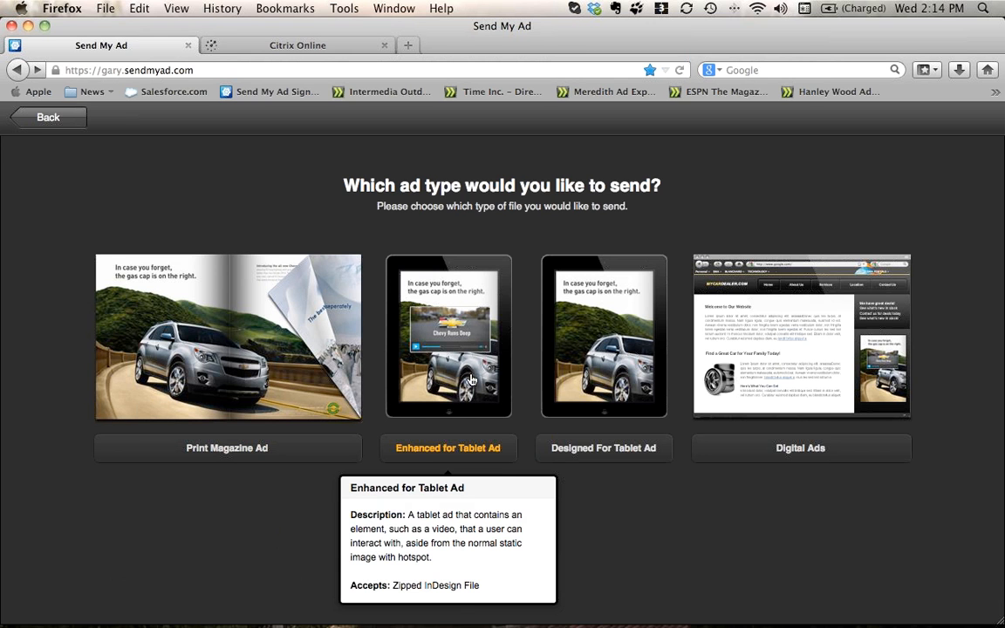
click(440, 376)
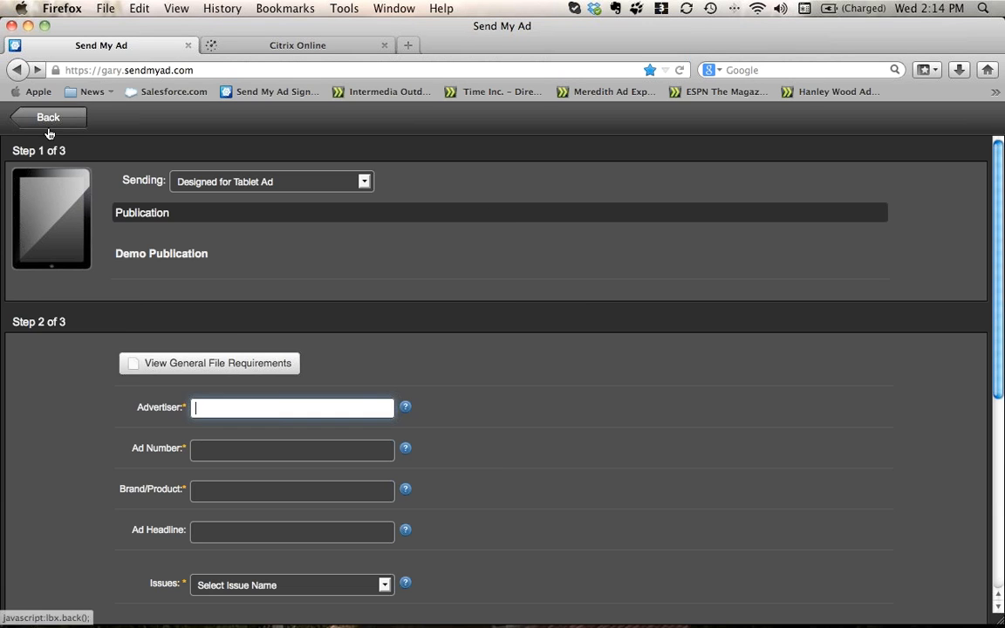
click(47, 117)
Choose Digital Ads as the ad type to send and check the alternative ad types offered on the submission form.
mouse_move(628, 421)
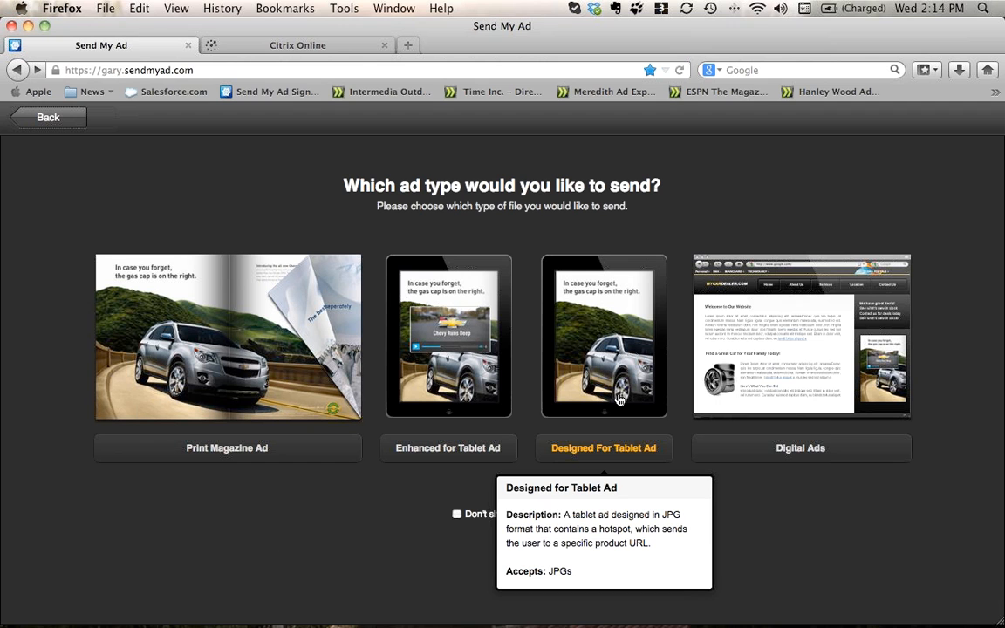
mouse_move(753, 362)
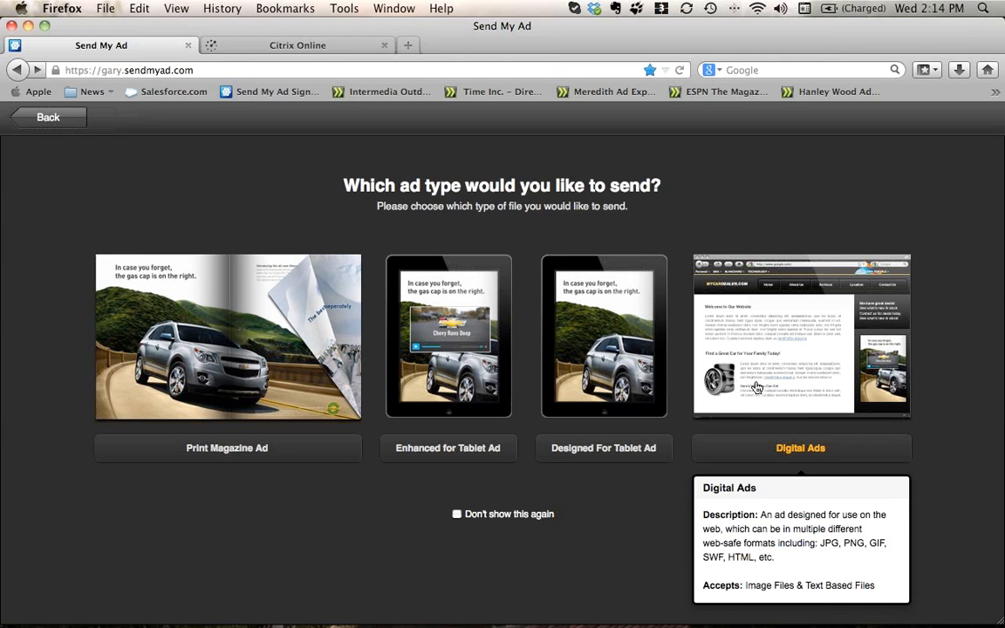
click(759, 384)
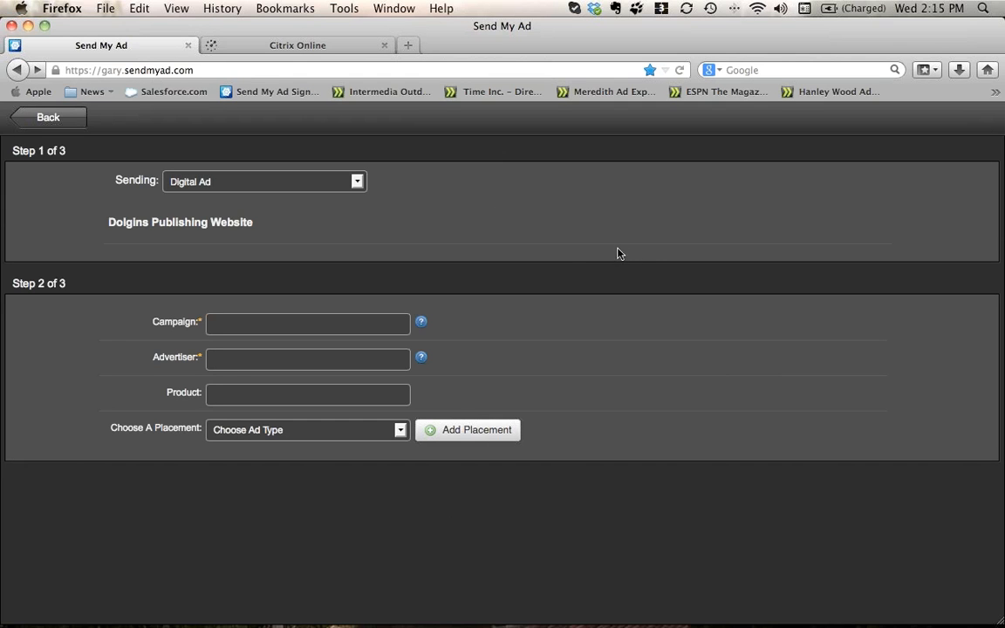
click(357, 183)
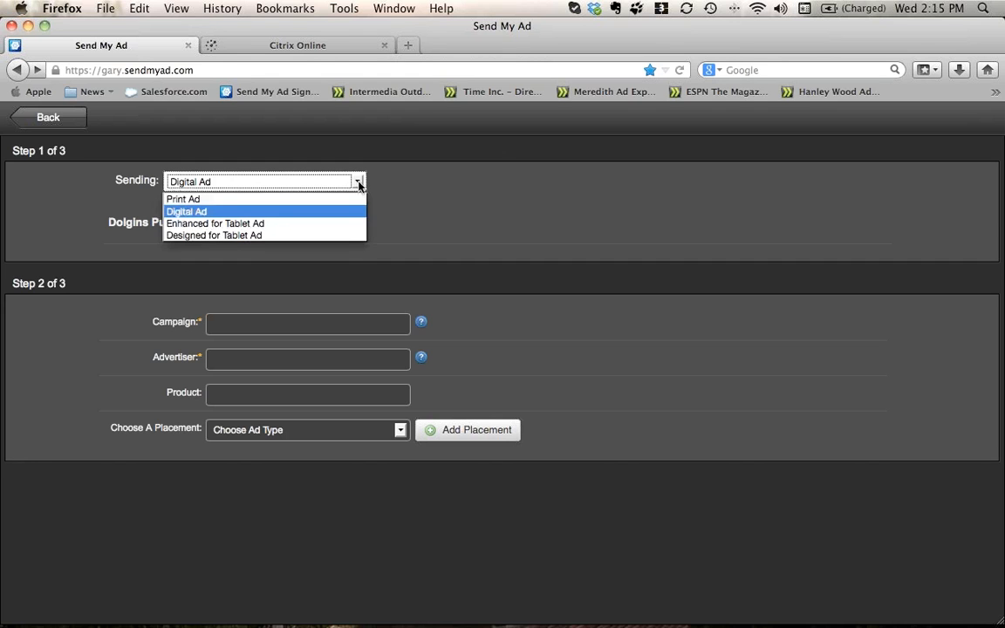
click(359, 183)
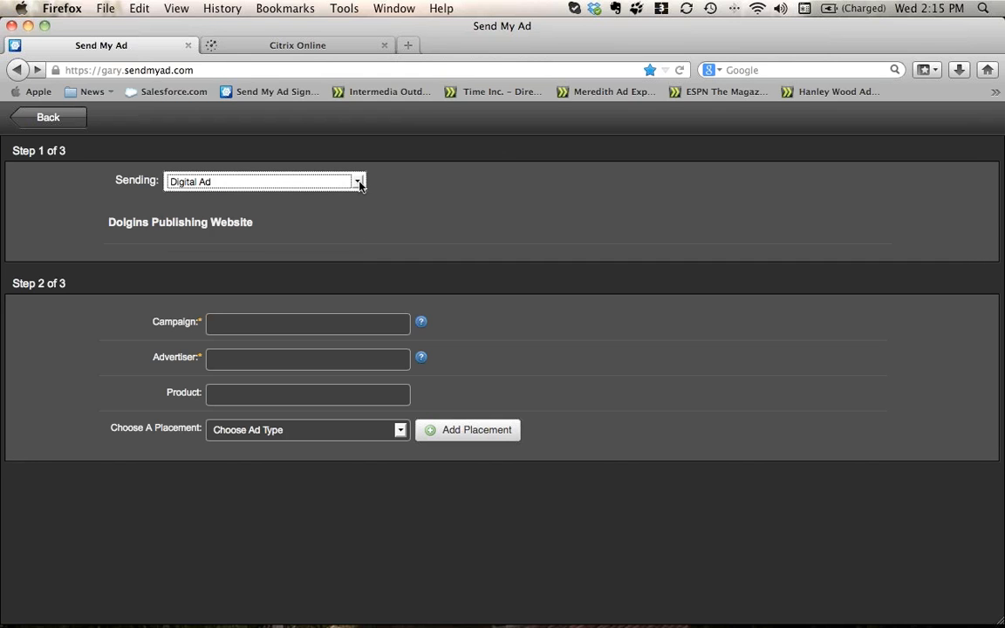
Fill in the campaign as My Campaign, the advertiser as Blue Rhino and the product as Propane tanks.
click(246, 323)
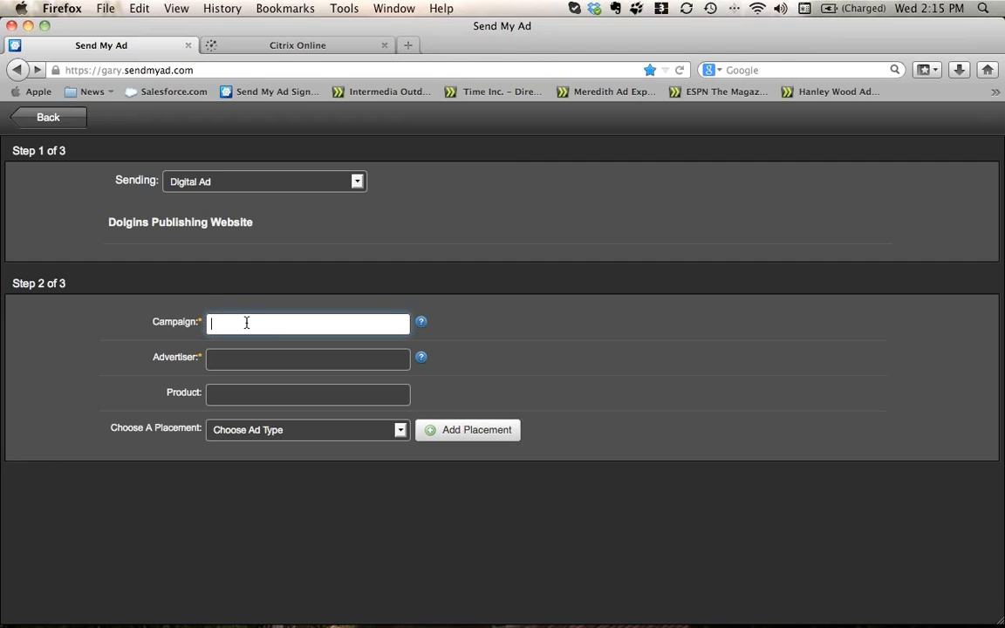
text(My Campaign)
click(244, 363)
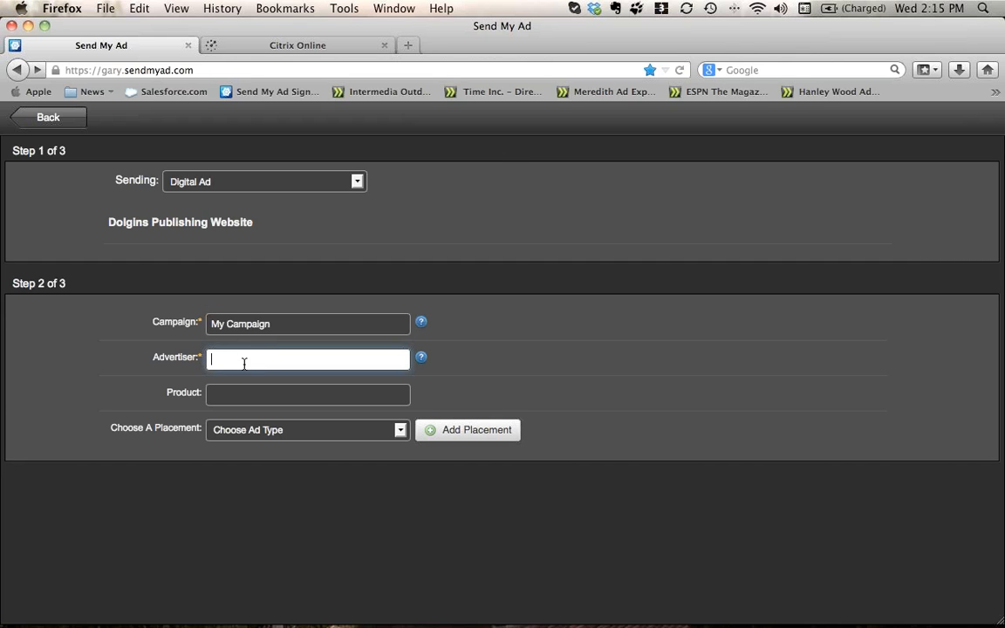
text(BLue R)
key(BackSpace)
key(BackSpace)
key(BackSpace)
key(BackSpace)
key(BackSpace)
key(BackSpace)
text(Blue Rhino)
click(228, 395)
text(P)
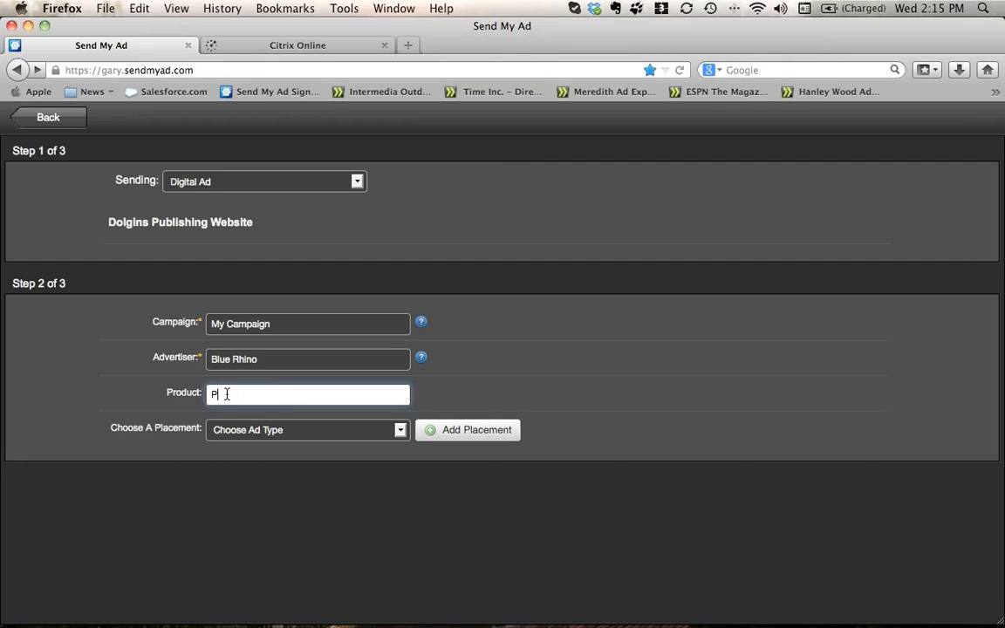
text(ropane tanks)
Add a Rich Media placement to the digital ad submission.
click(401, 432)
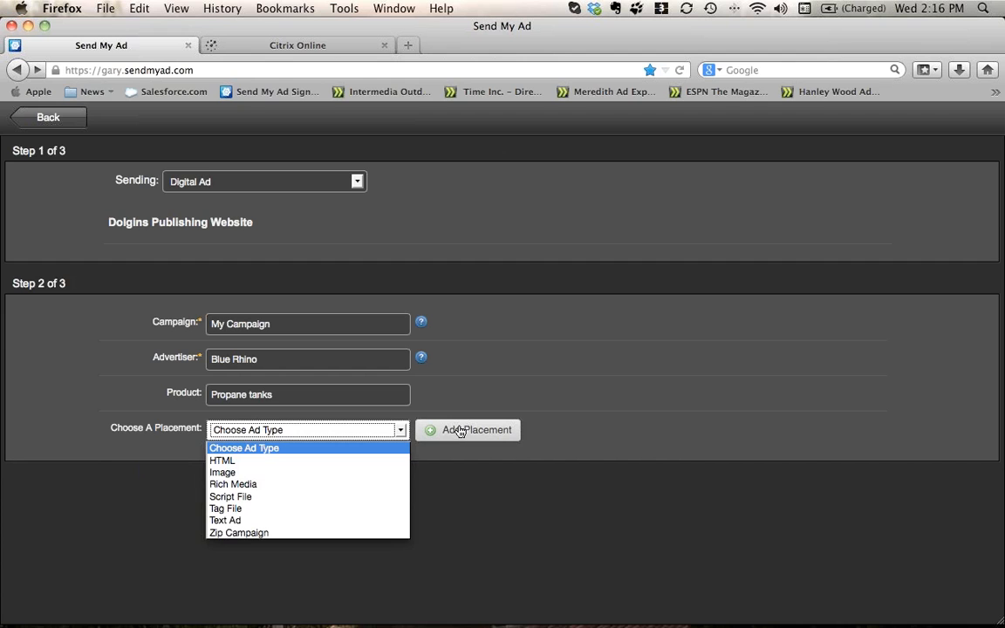
click(394, 432)
click(399, 432)
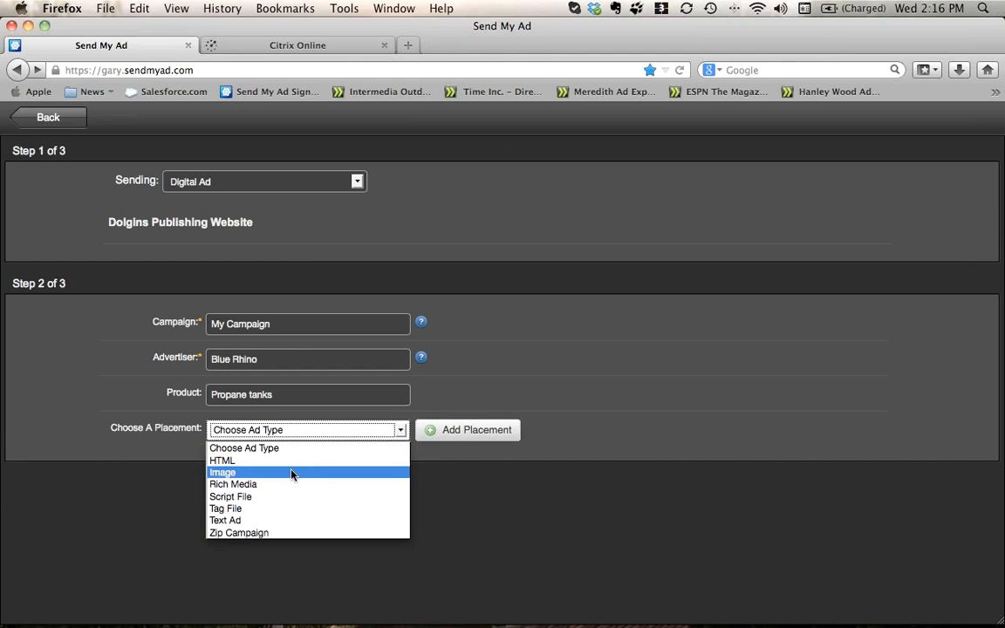
click(261, 484)
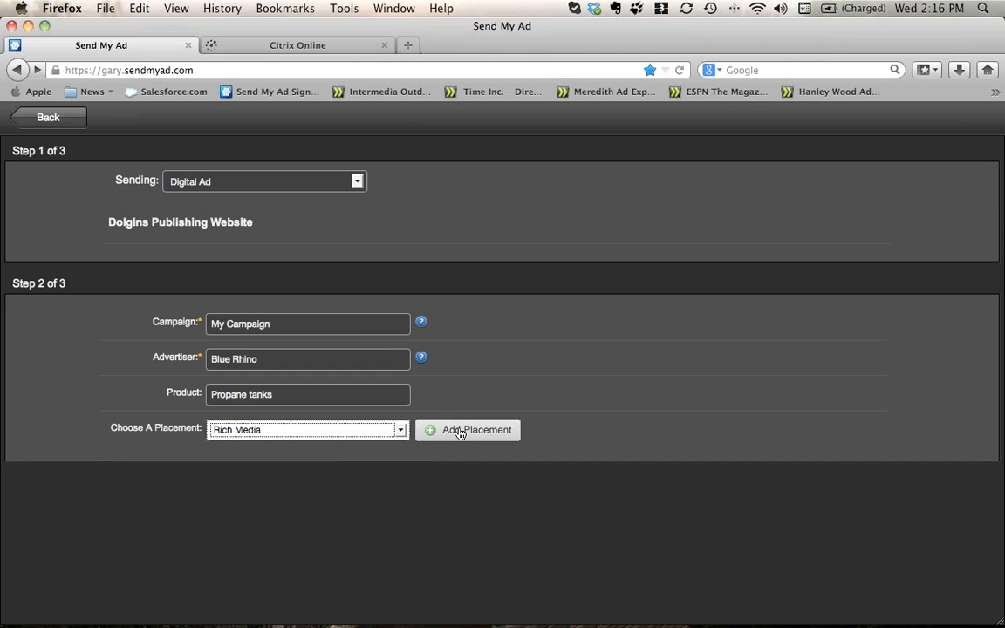
click(461, 431)
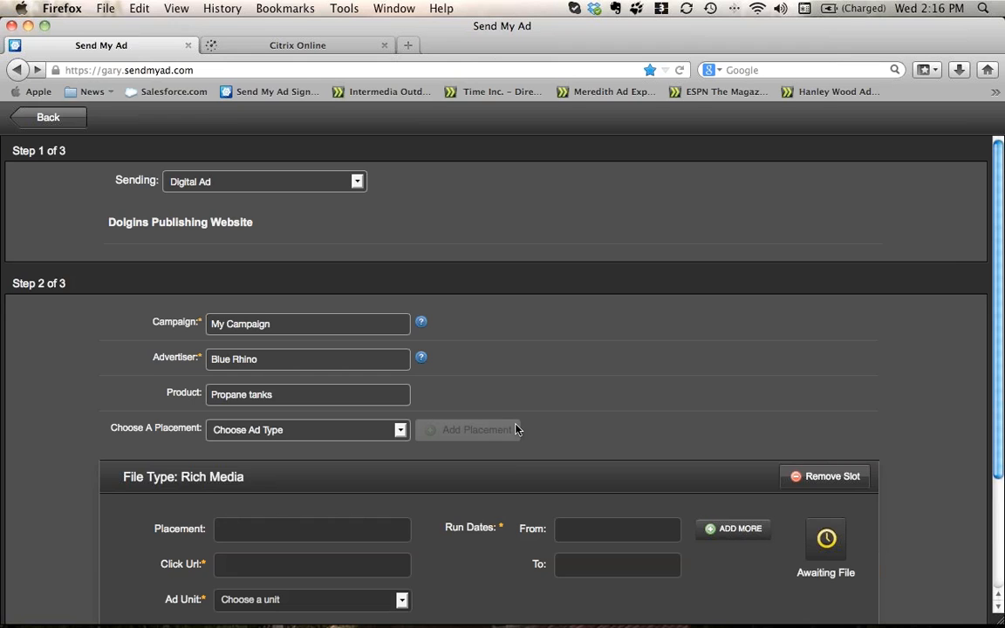
scroll(708, 402, down, 4)
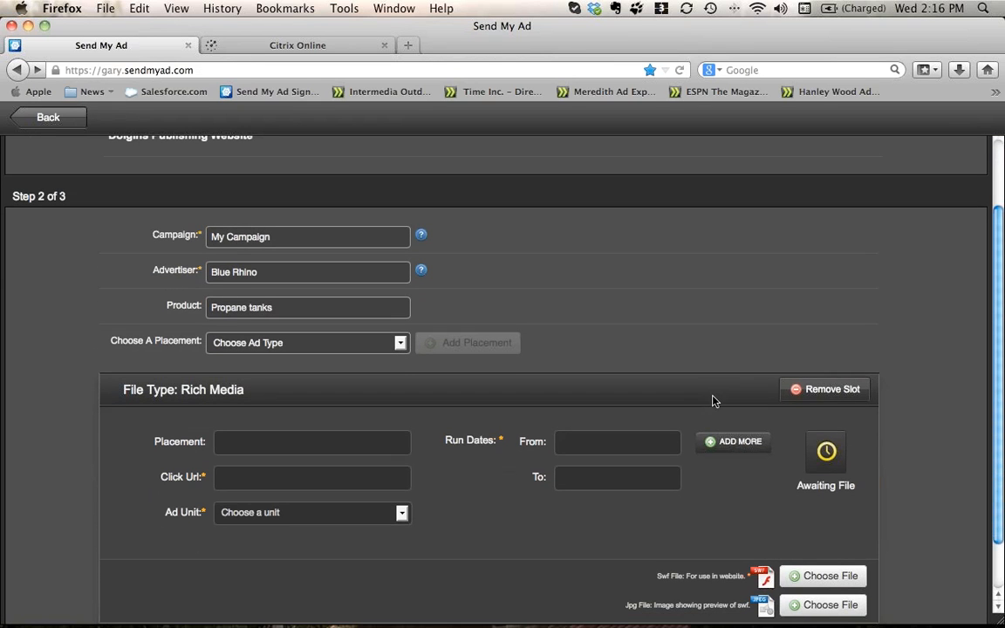
click(268, 443)
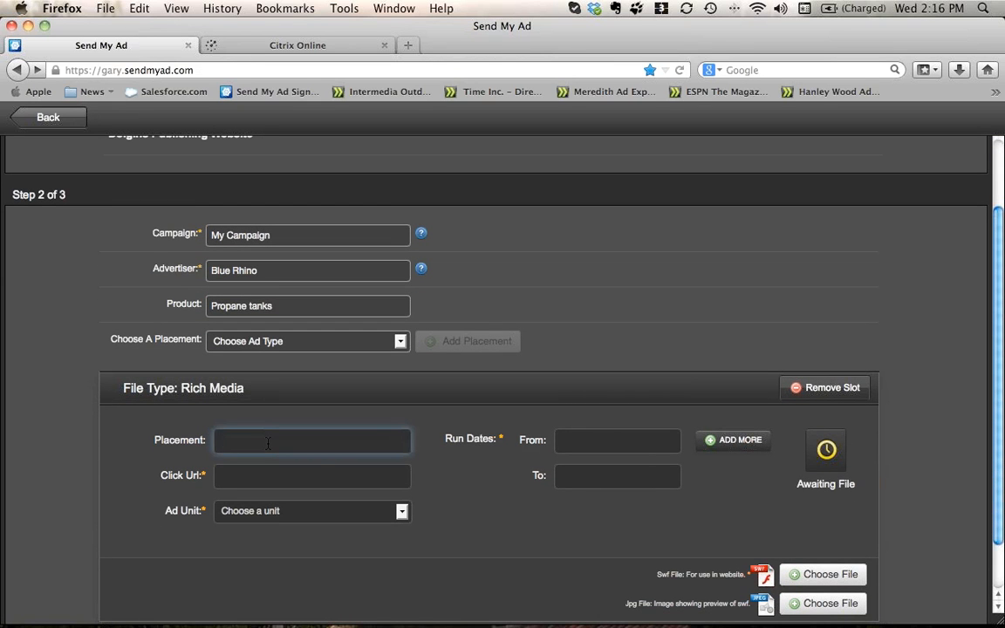
text(Center left)
click(256, 478)
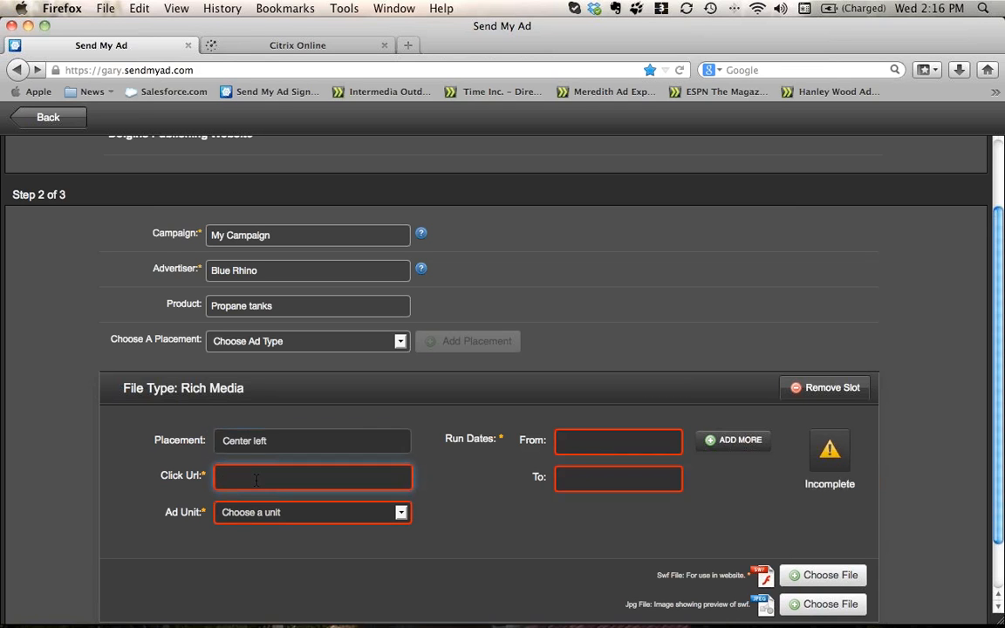
text(www.biuerhino.com)
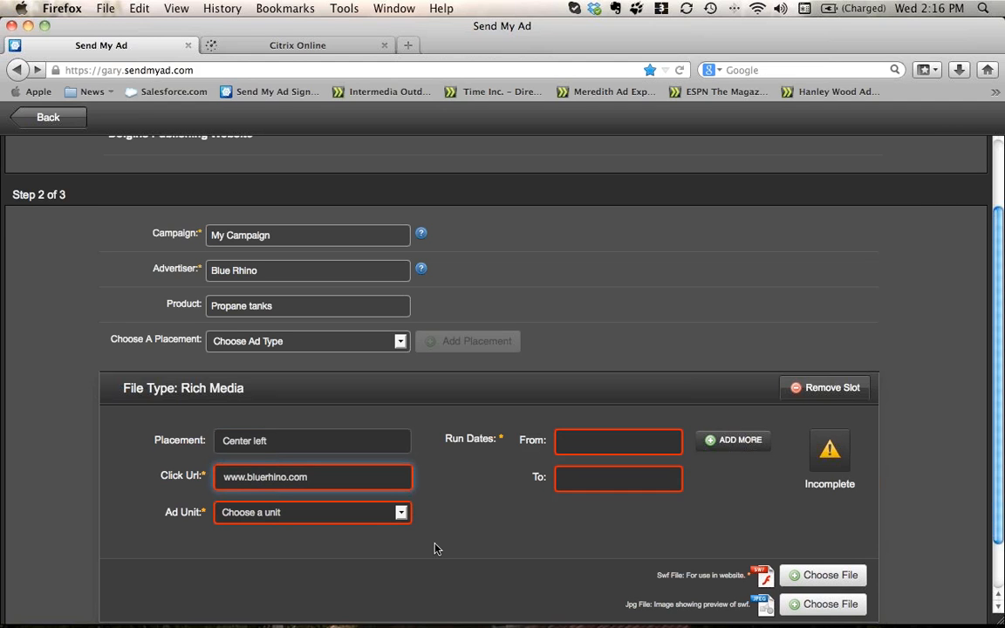
click(400, 513)
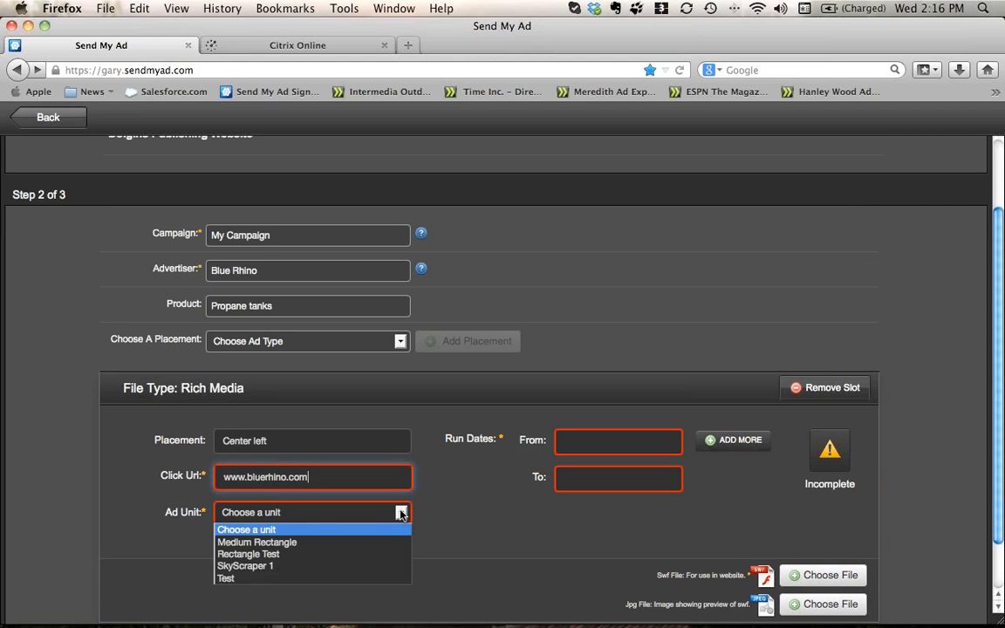
click(321, 542)
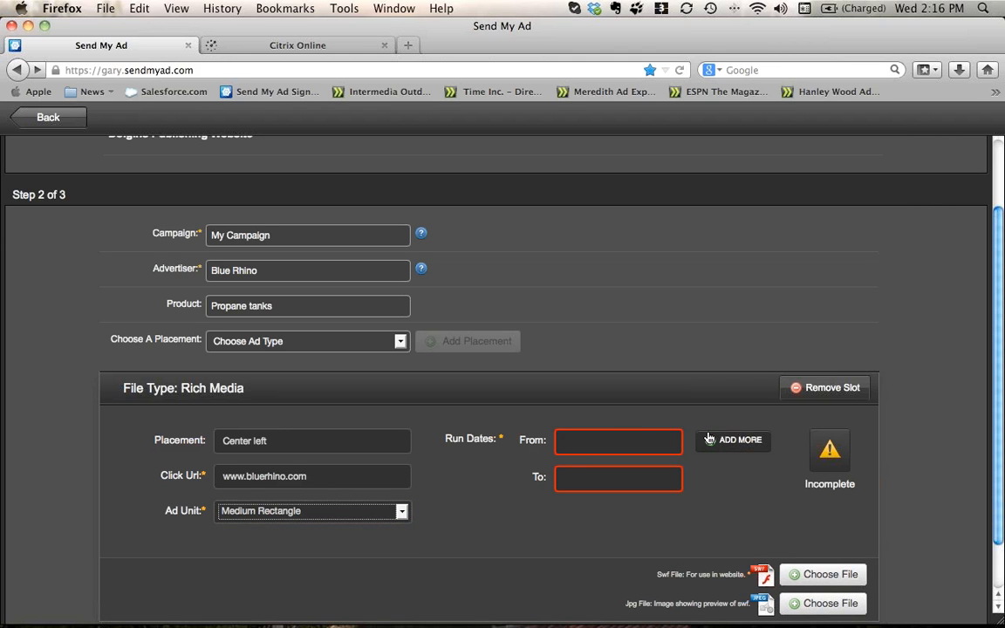
Set the first run period from 10/28/2013 to 11/01/2013.
click(578, 443)
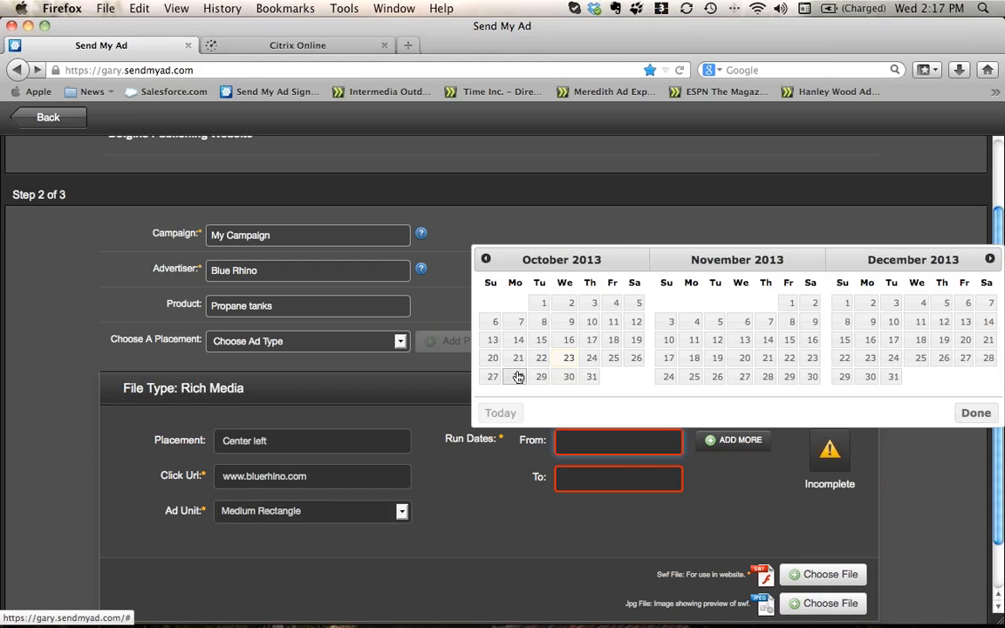
click(517, 377)
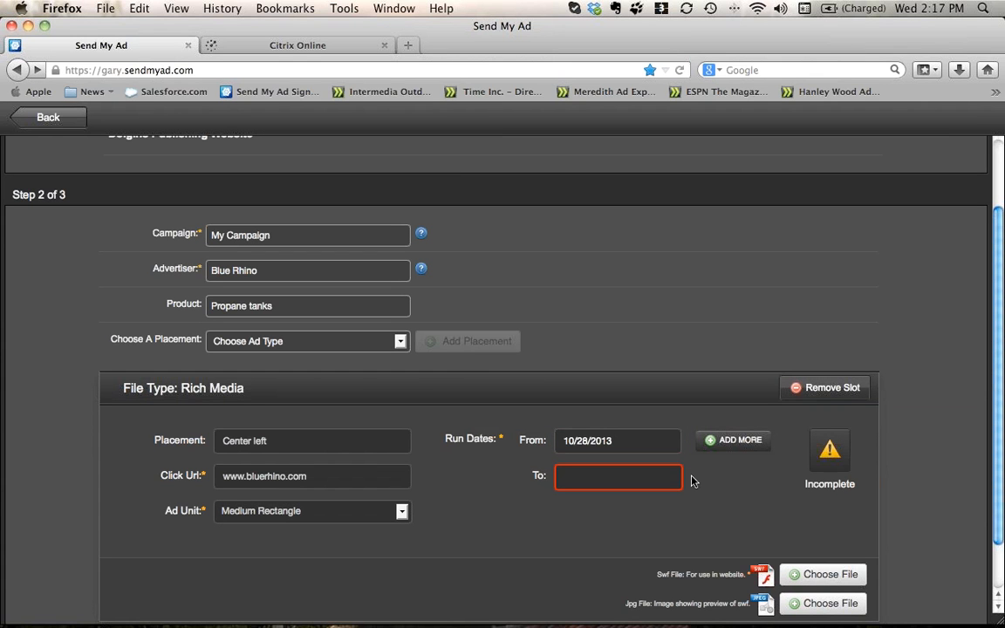
click(620, 476)
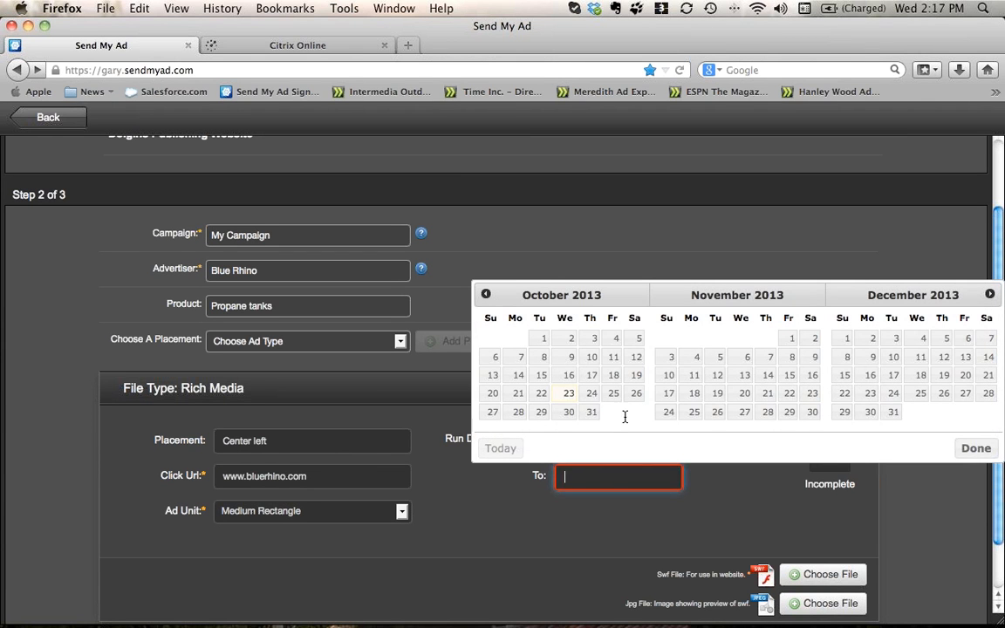
click(789, 341)
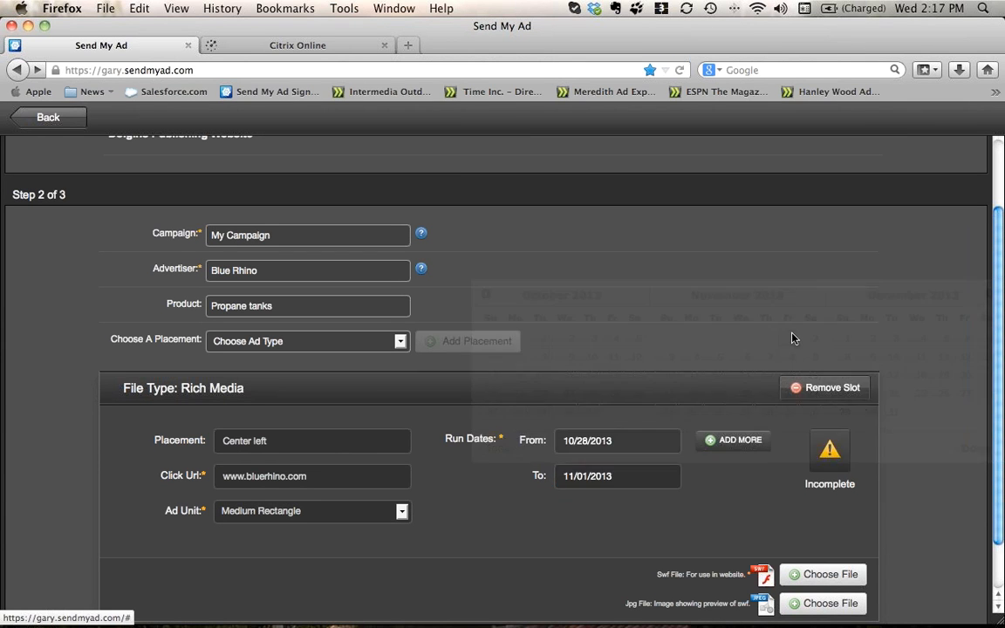
Add a second run period from 11/04/2013 to 11/08/2013.
click(718, 442)
click(596, 517)
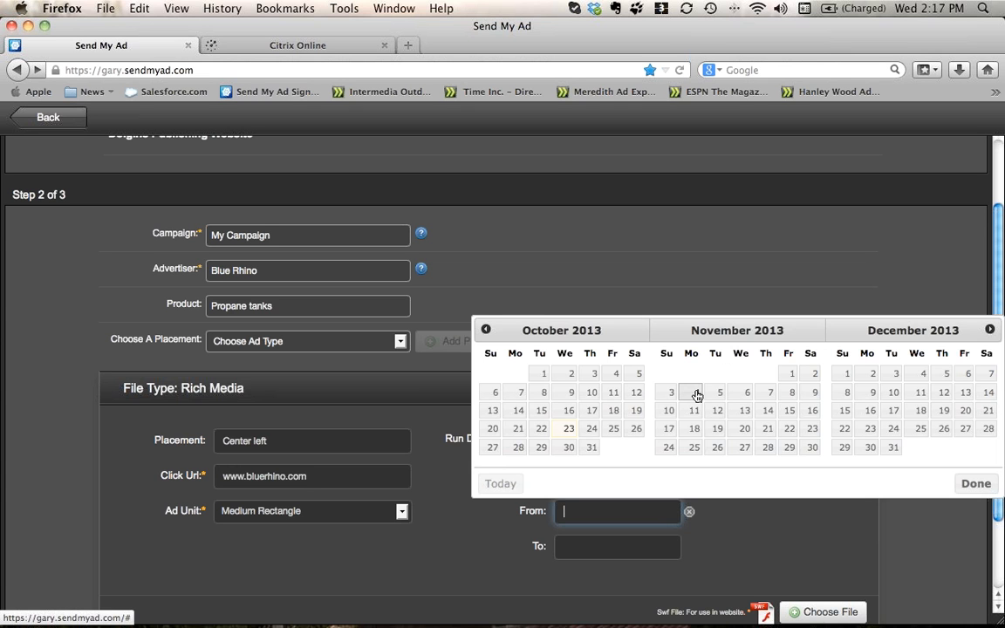
click(693, 392)
click(606, 547)
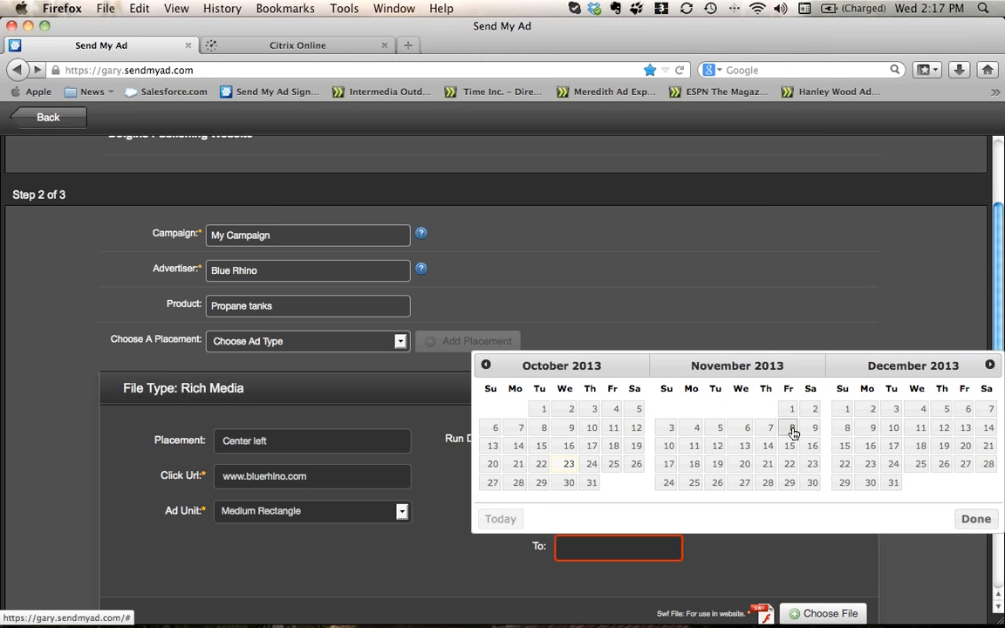
click(791, 430)
Attach 16710_300x250_050809_locator.swf from the web ads folder as the SWF file for the website.
scroll(740, 545, down, 5)
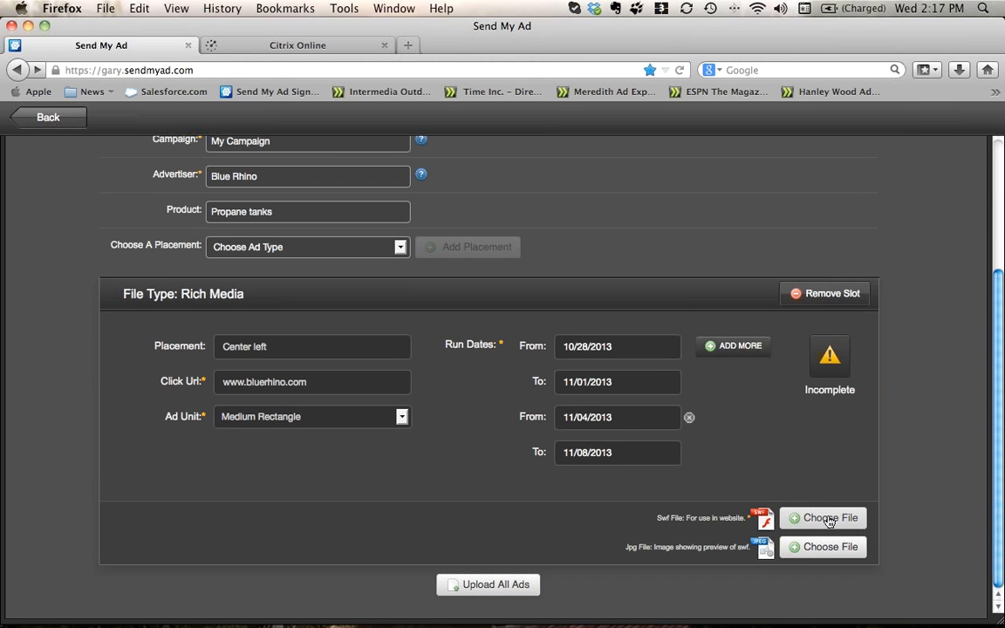
click(829, 518)
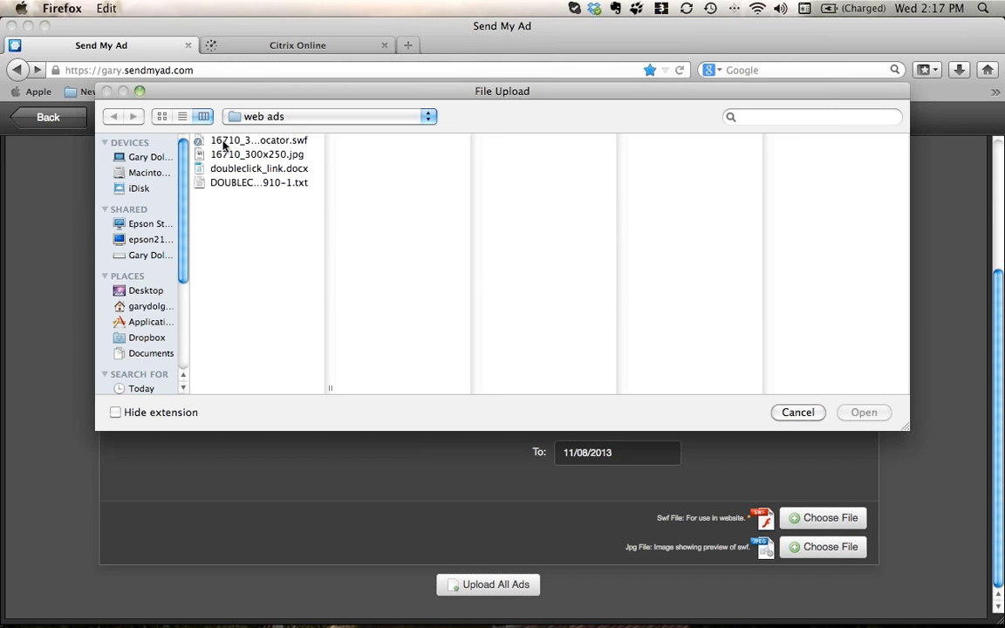
click(224, 144)
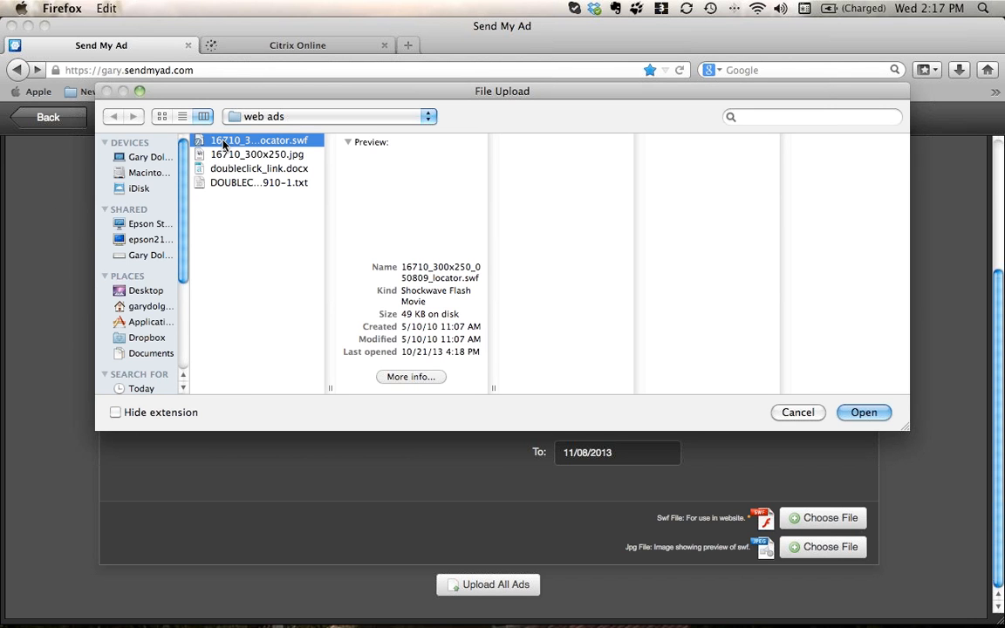
click(859, 414)
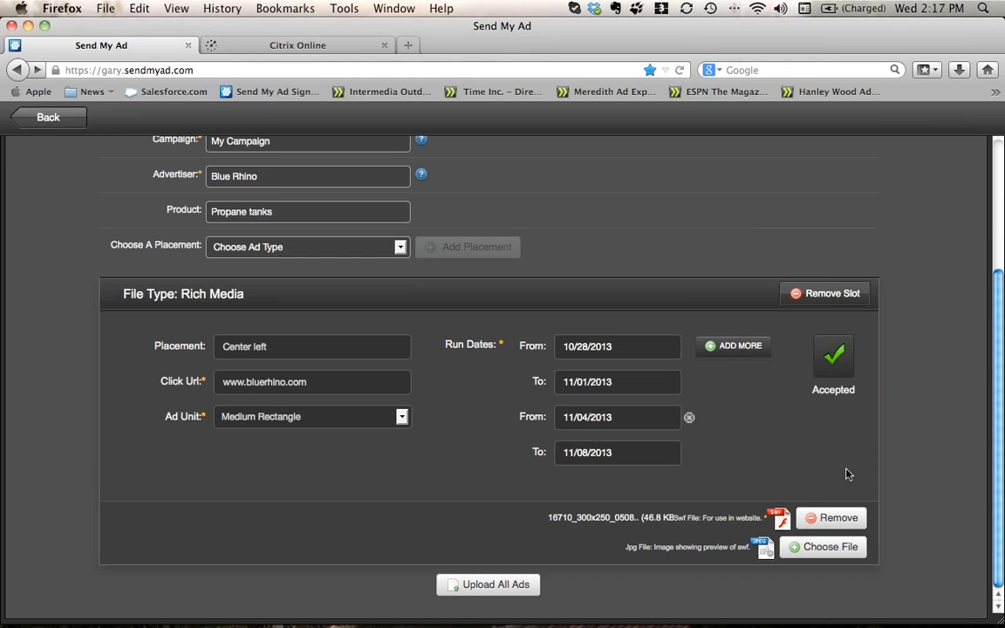
Attach 16710_300x250.jpg as the preview image of the SWF and upload all ads.
click(809, 551)
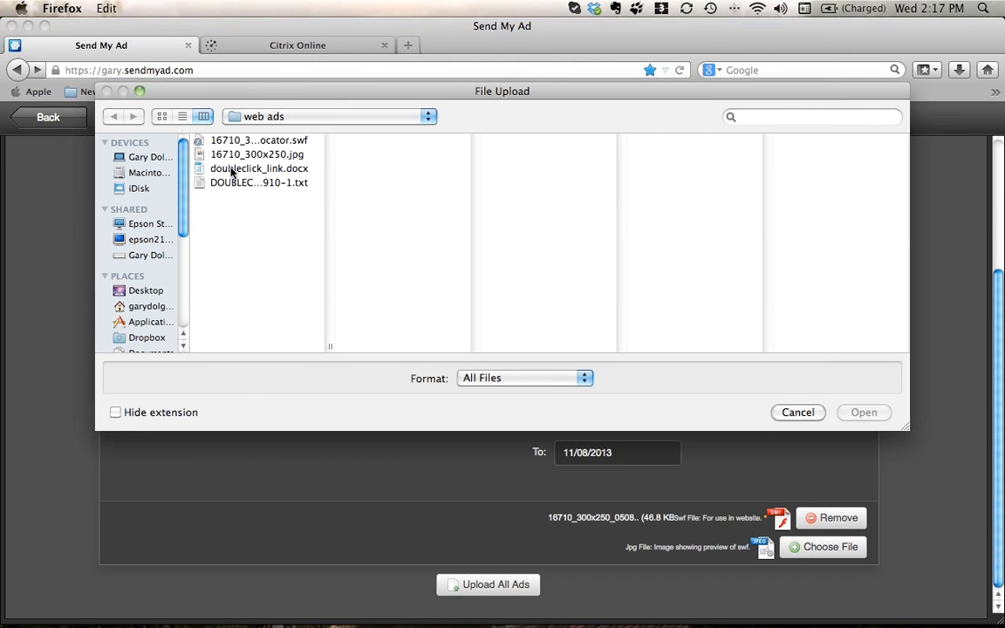
click(205, 155)
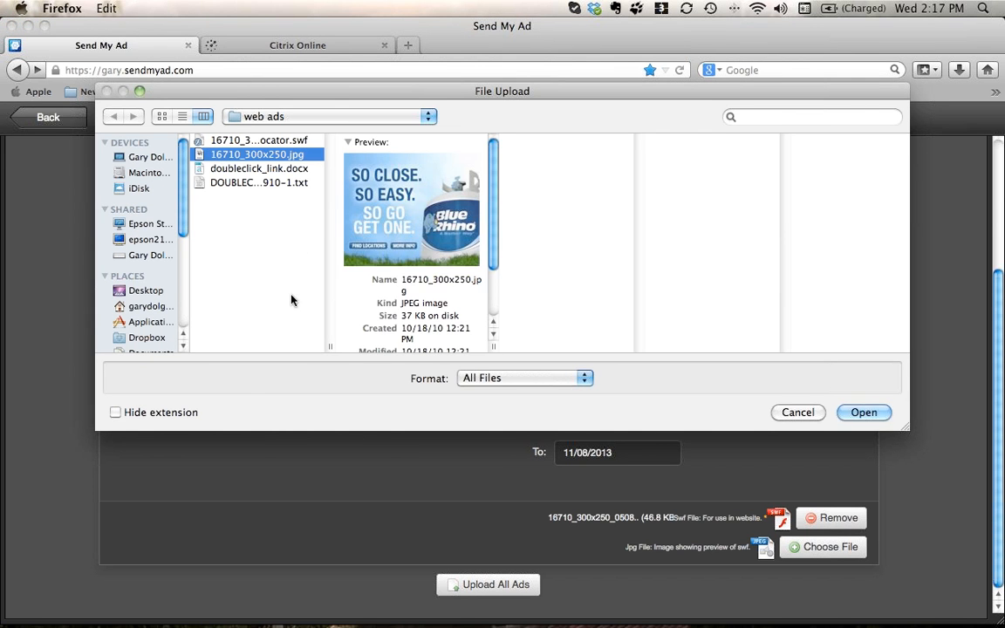
click(862, 415)
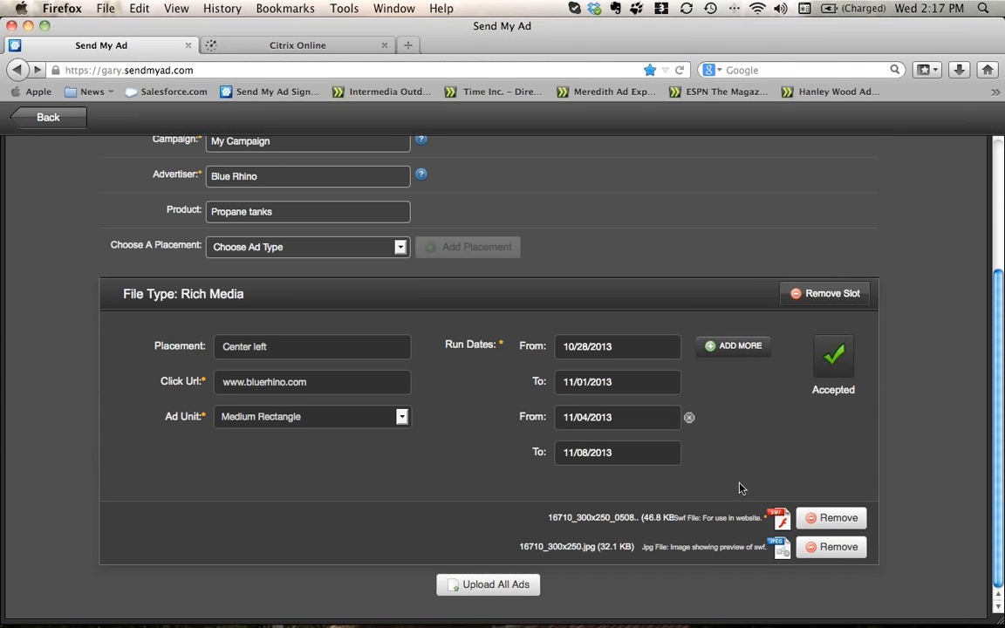
click(489, 585)
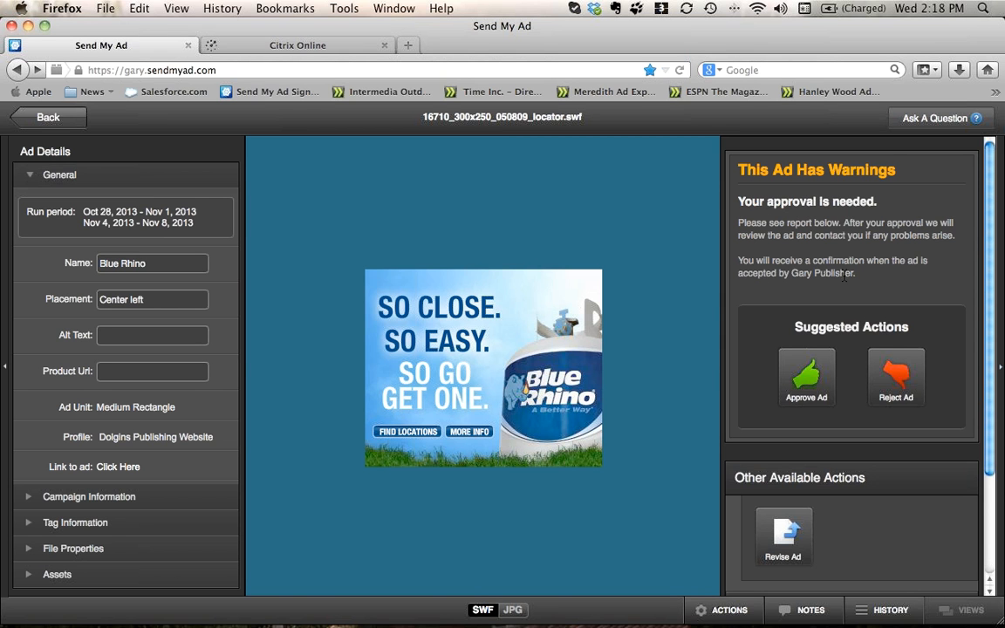
Review the warnings reported for the uploaded Blue Rhino ad and approve it for publication.
scroll(844, 277, down, 3)
scroll(844, 277, down, 1)
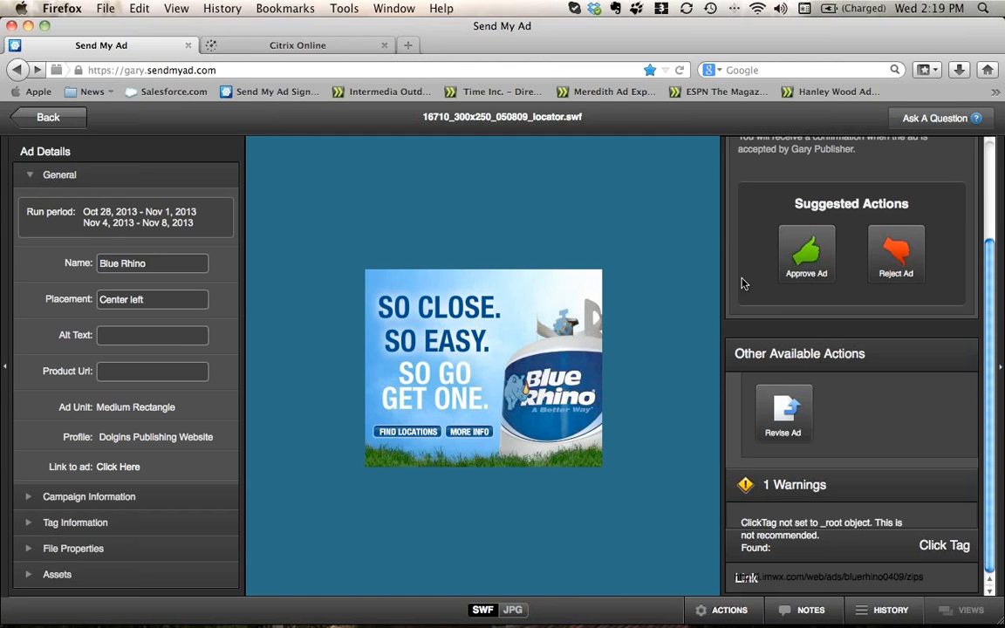
click(807, 256)
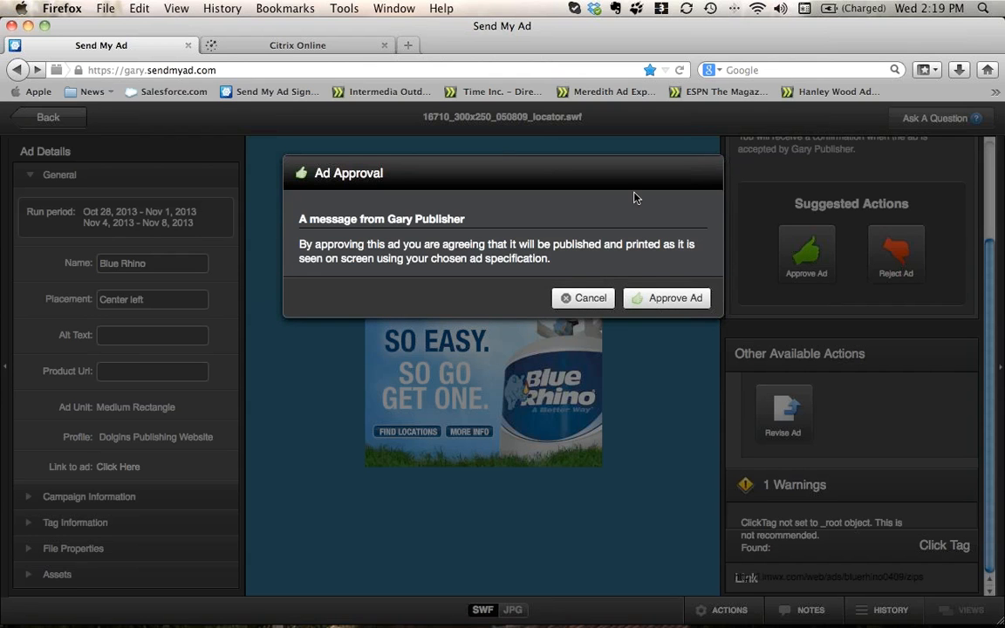
click(662, 298)
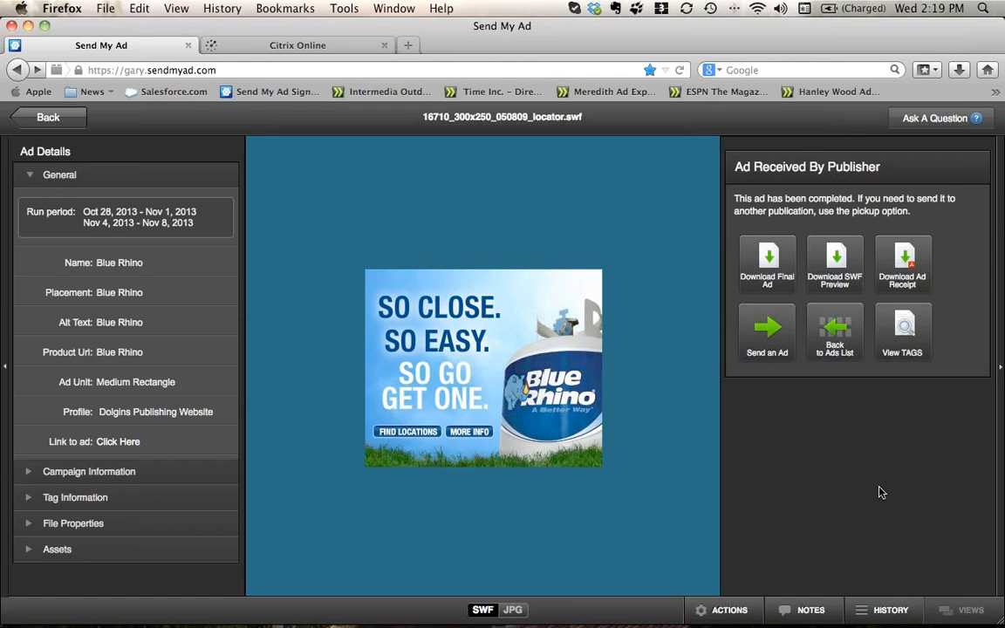
Review the approved Blue Rhino ad's history and notes, including the printable notes page, and return to the ad.
click(883, 609)
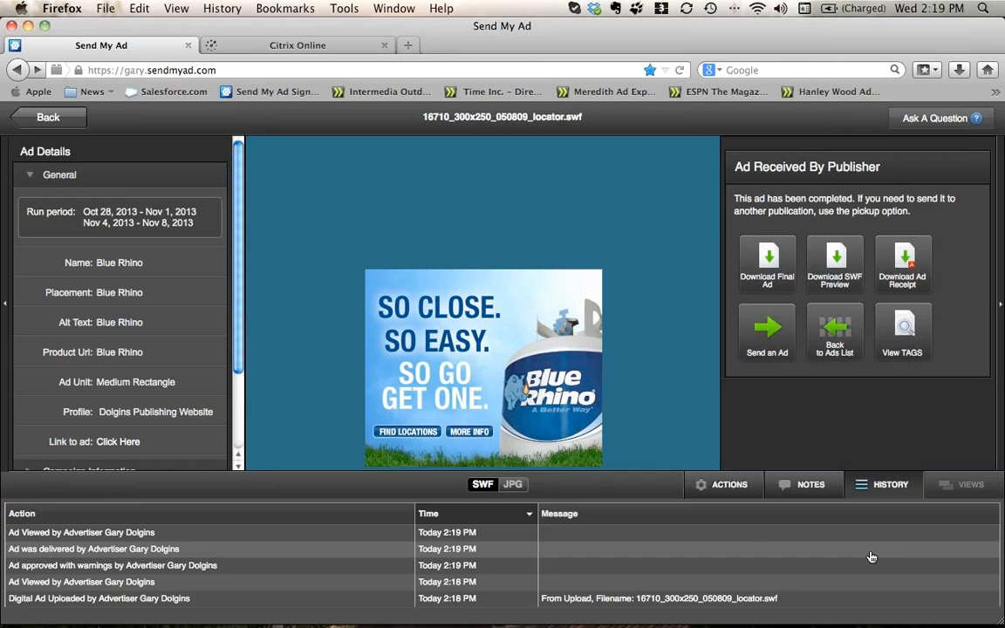
click(804, 488)
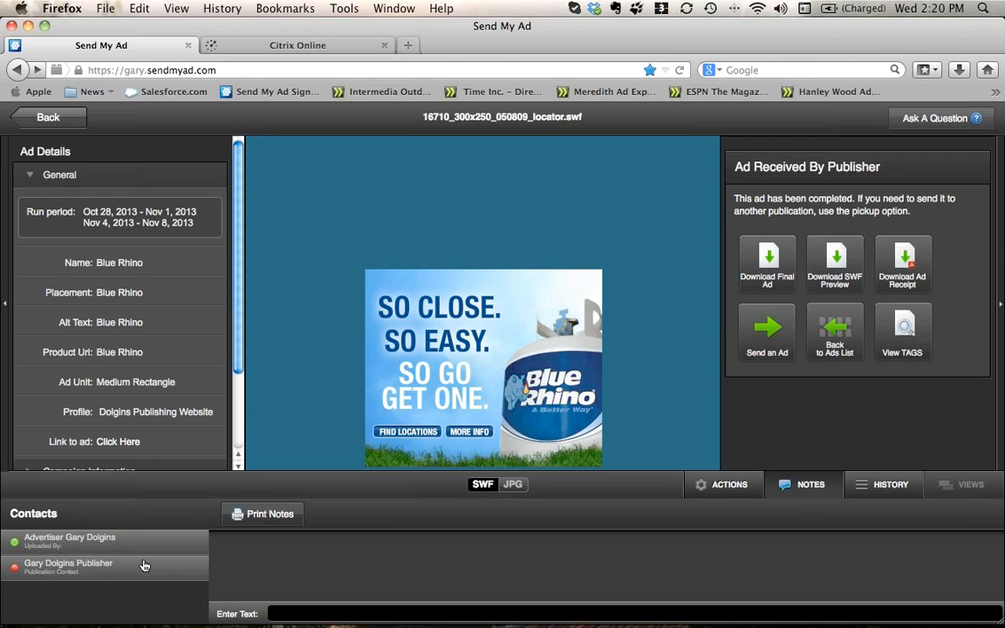
click(283, 517)
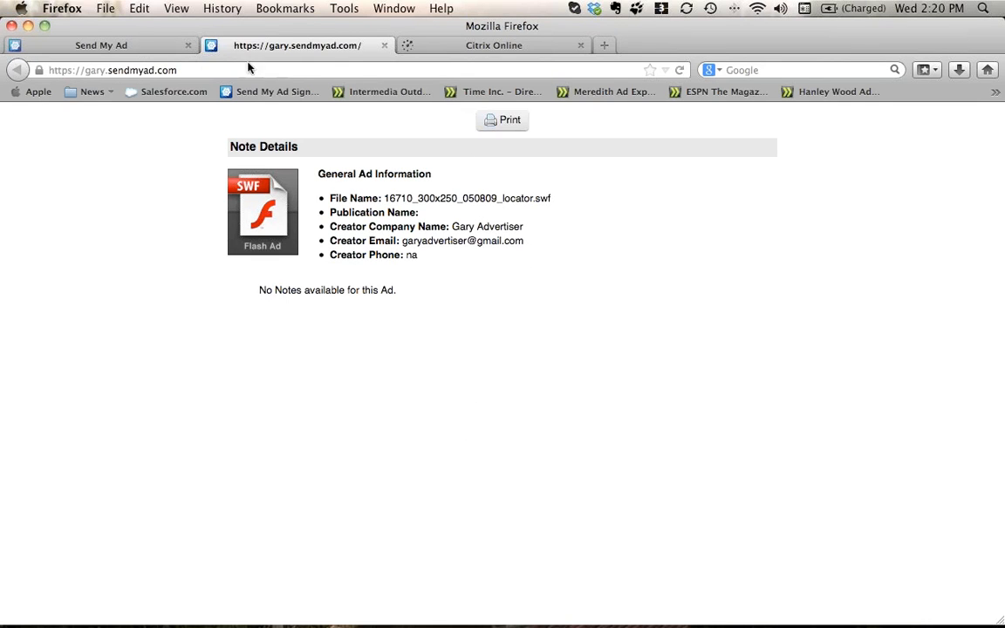
click(127, 47)
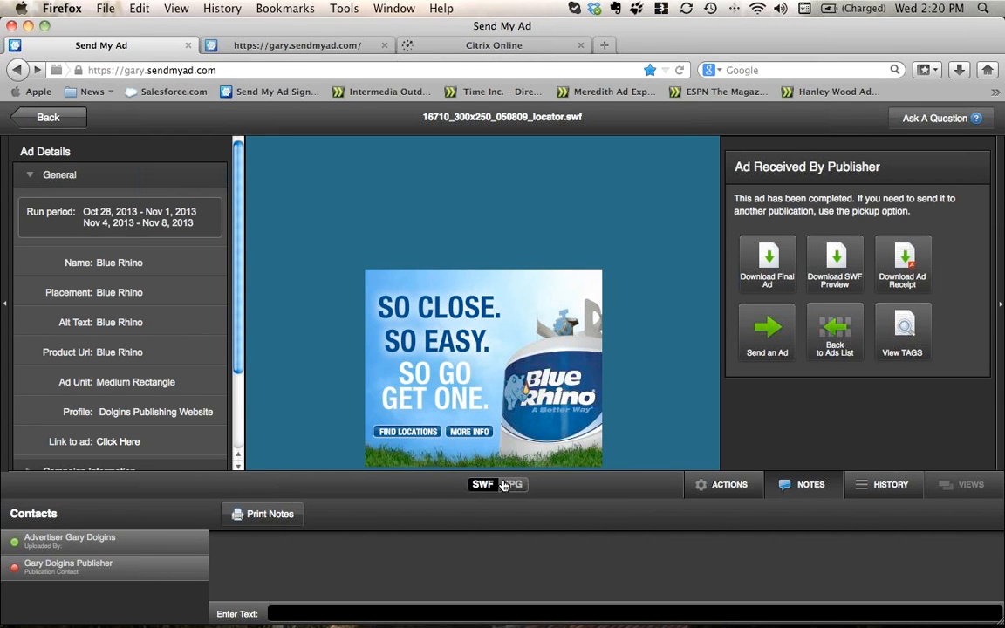
Close the notes and compare the Blue Rhino ad's JPG preview with its SWF version.
click(725, 484)
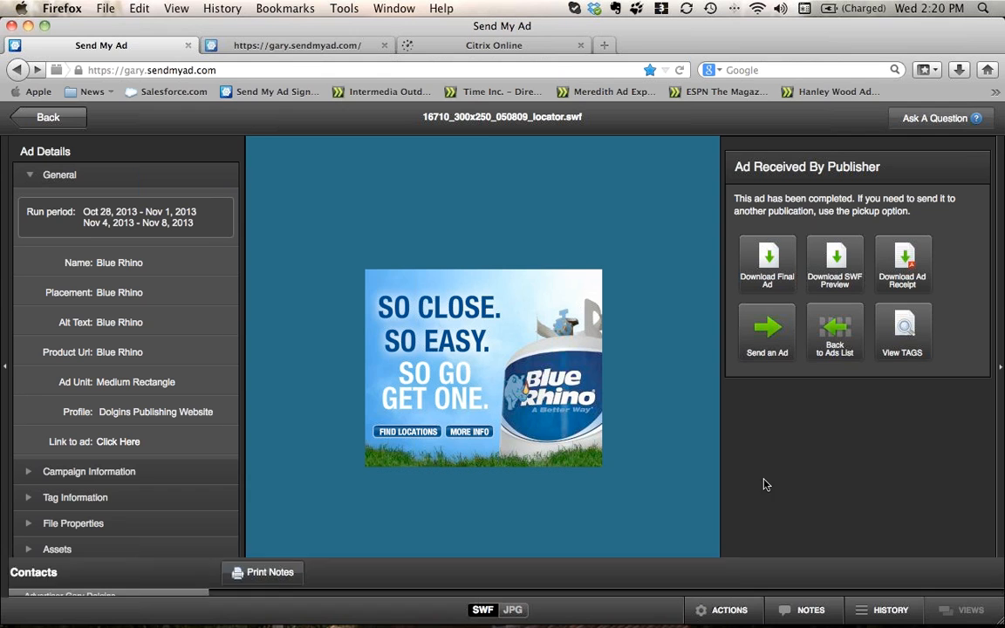
click(512, 610)
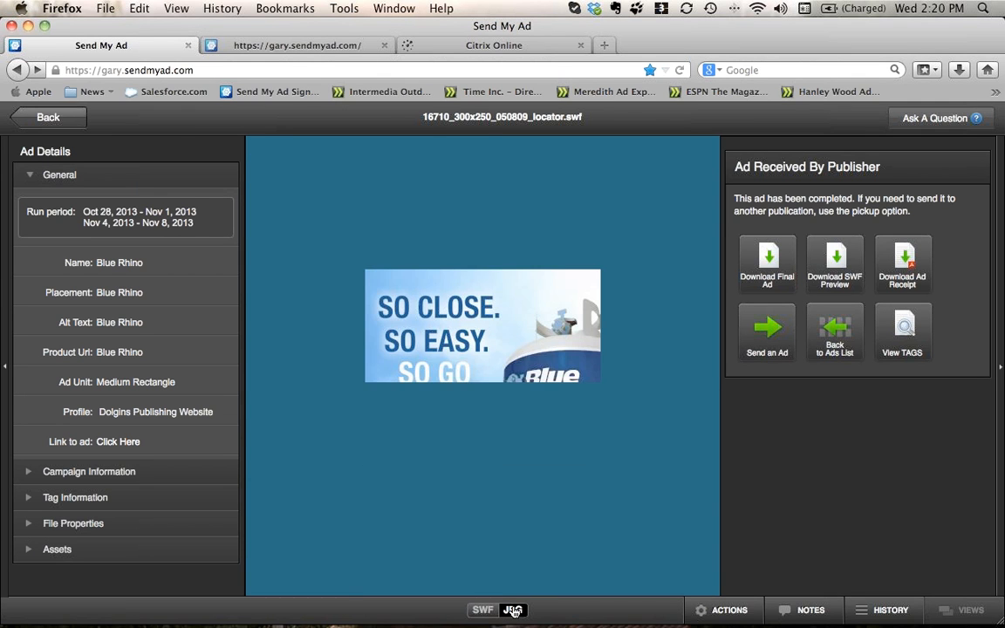
click(481, 610)
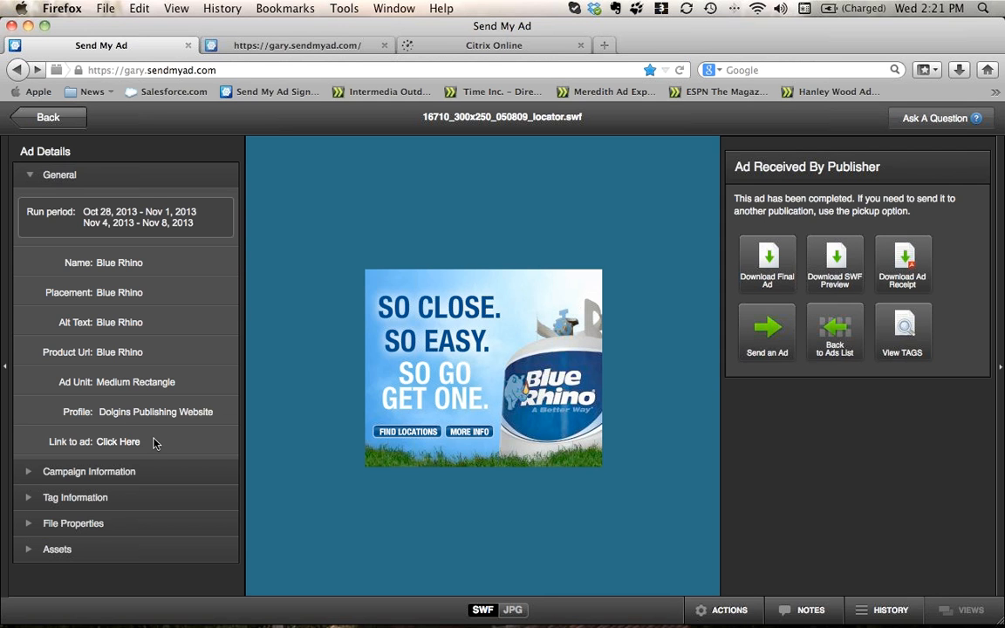
Expand the ad's Campaign Information and Tag Information details and review the advertiser, contact and click URL fields.
click(36, 474)
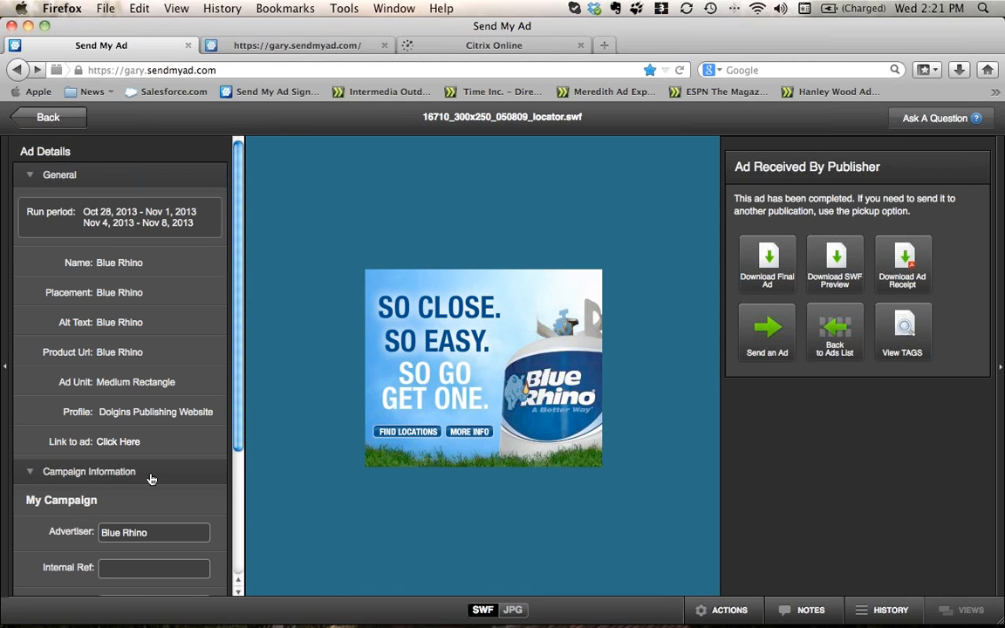
scroll(150, 476, down, 2)
scroll(150, 476, down, 3)
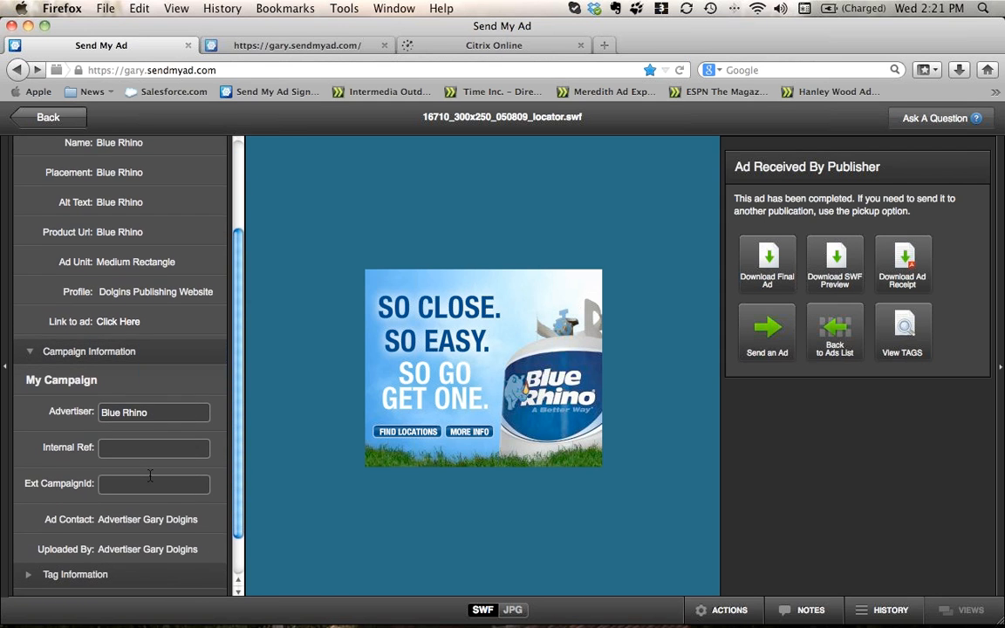
scroll(150, 476, down, 2)
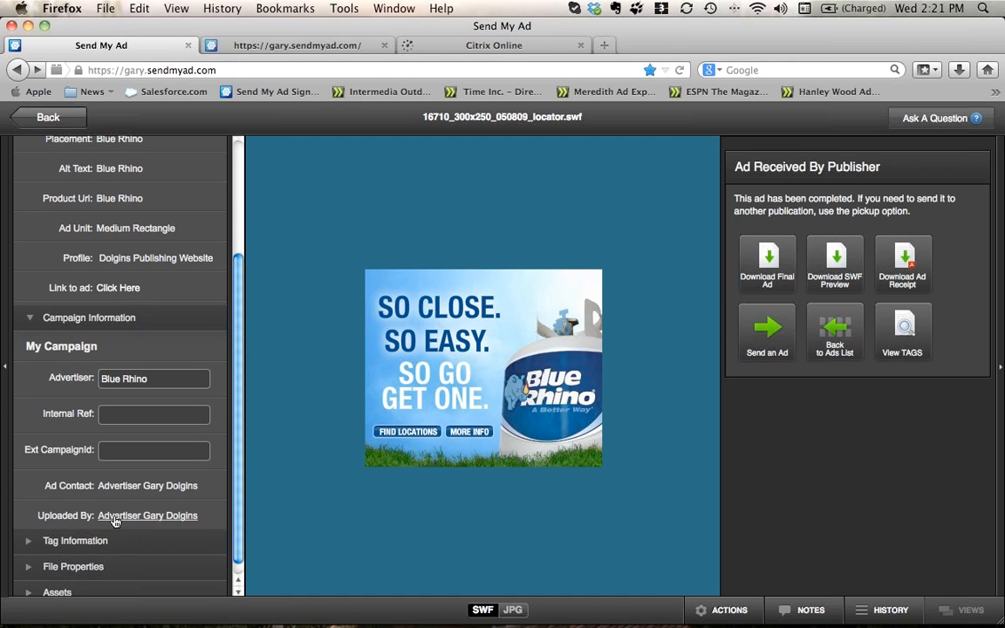
click(31, 543)
scroll(161, 488, down, 2)
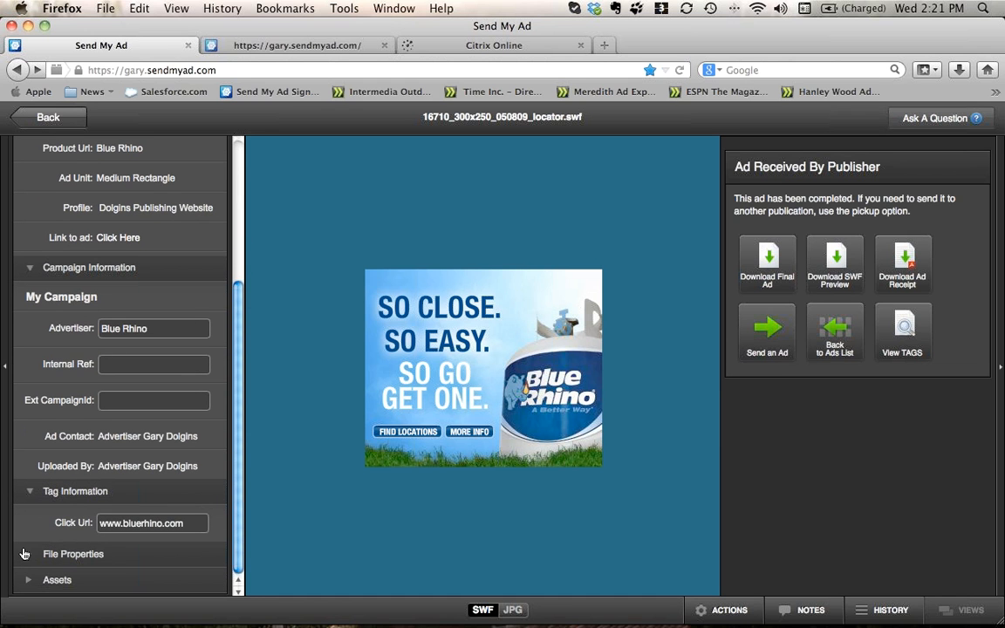
Expand the ad's File Properties and Assets details and review the SWF specifications and the downloadable files.
click(65, 553)
scroll(161, 475, down, 4)
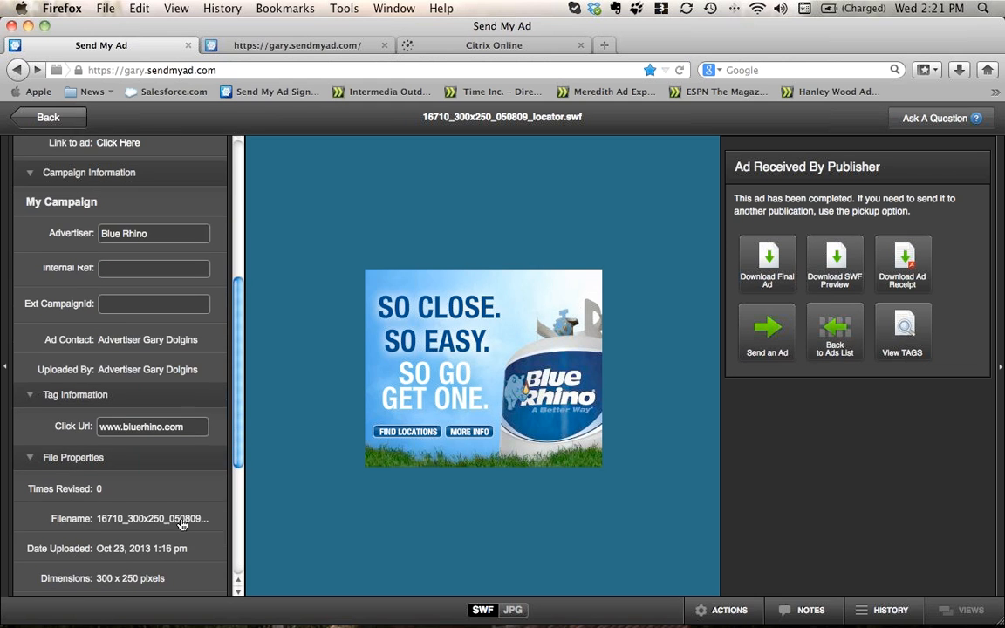
scroll(181, 521, down, 4)
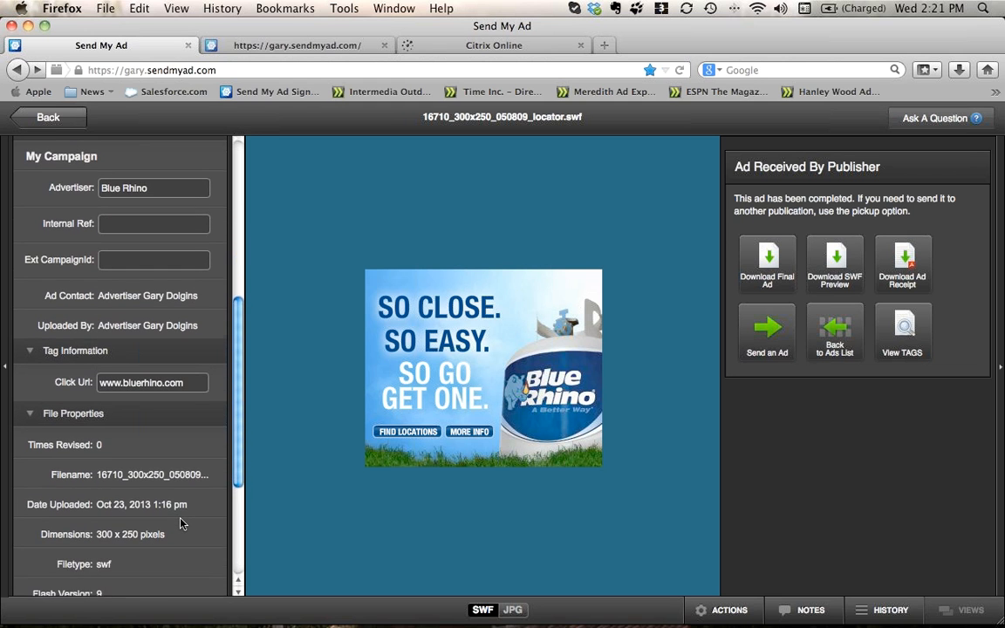
scroll(181, 522, down, 3)
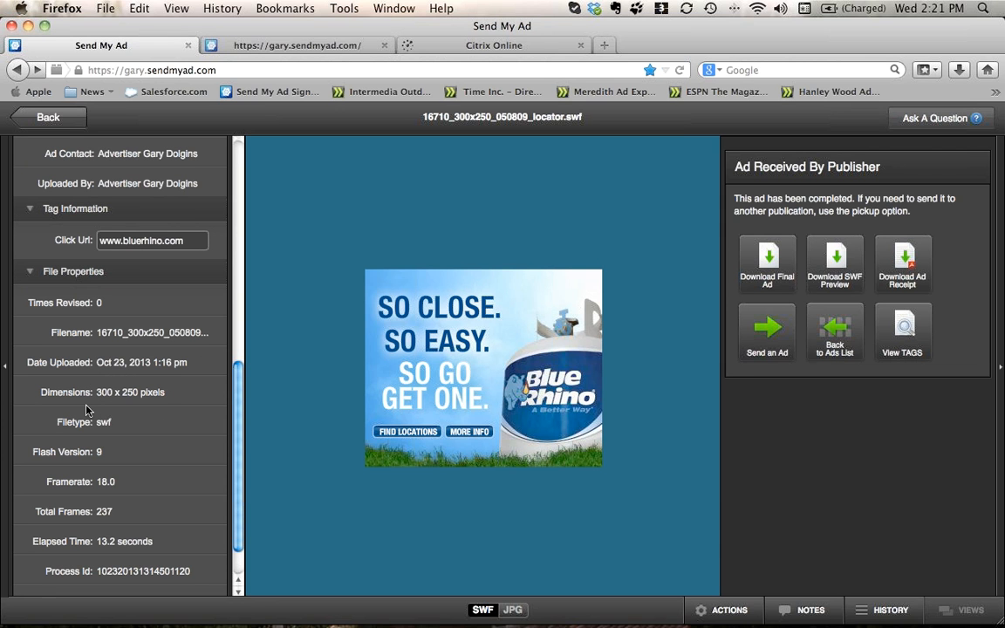
scroll(148, 409, down, 2)
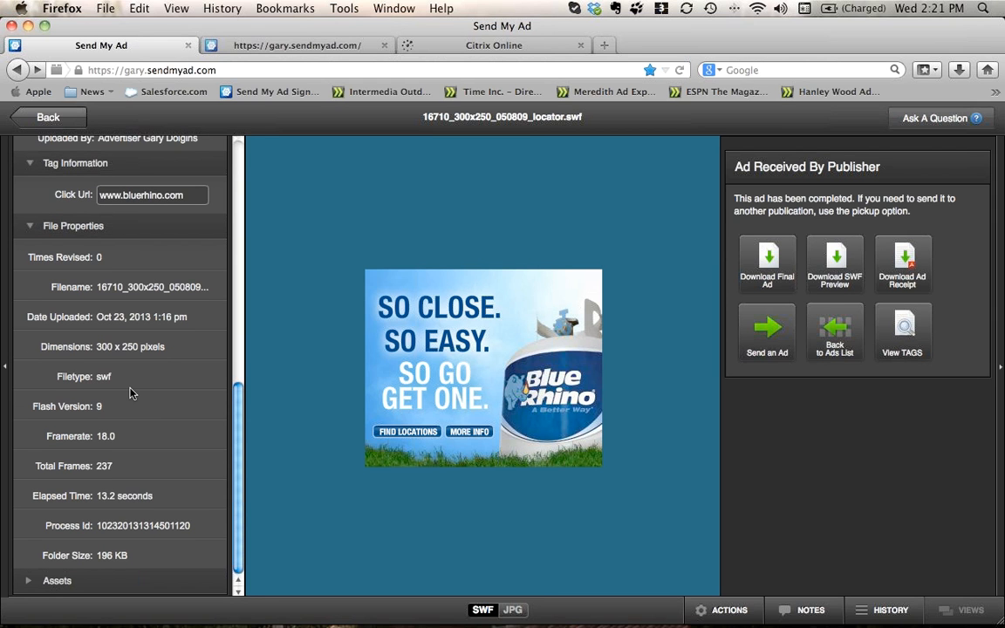
scroll(114, 401, down, 1)
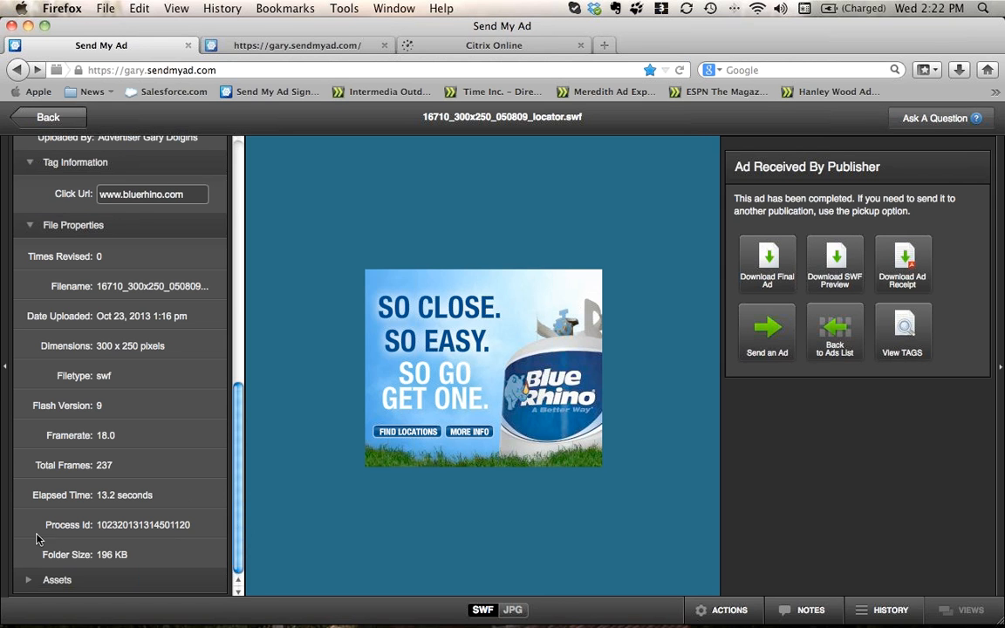
click(29, 579)
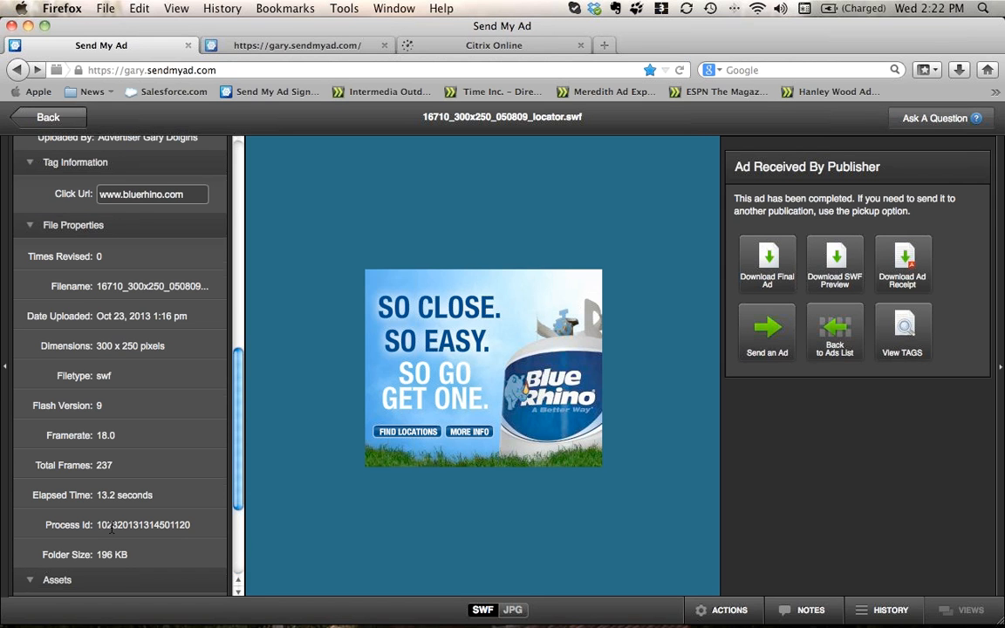
scroll(102, 474, down, 3)
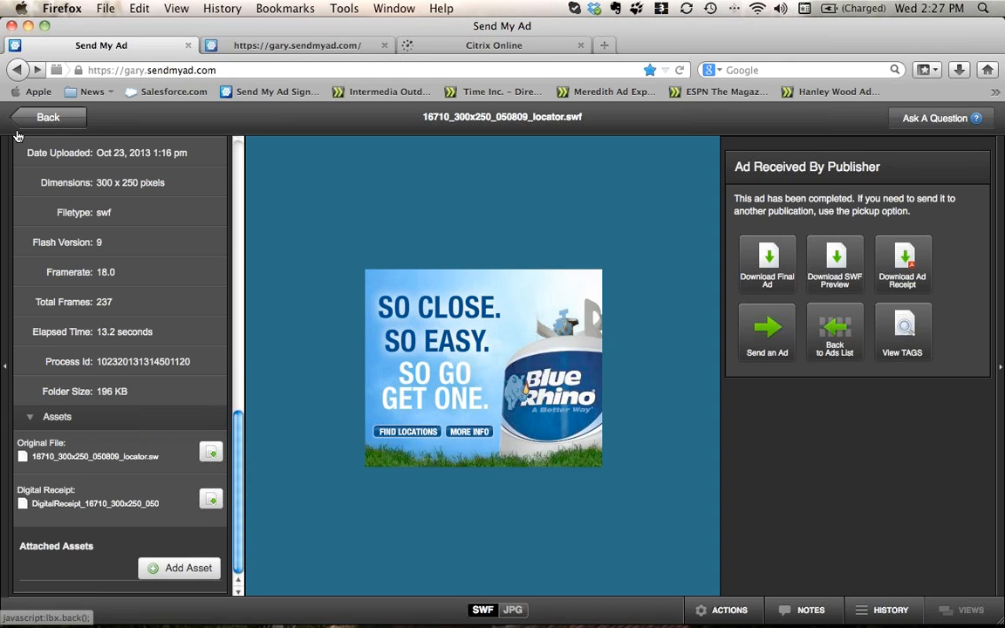
Leave the ad's detail page for the campaigns list and open the Digital Ads view.
click(41, 110)
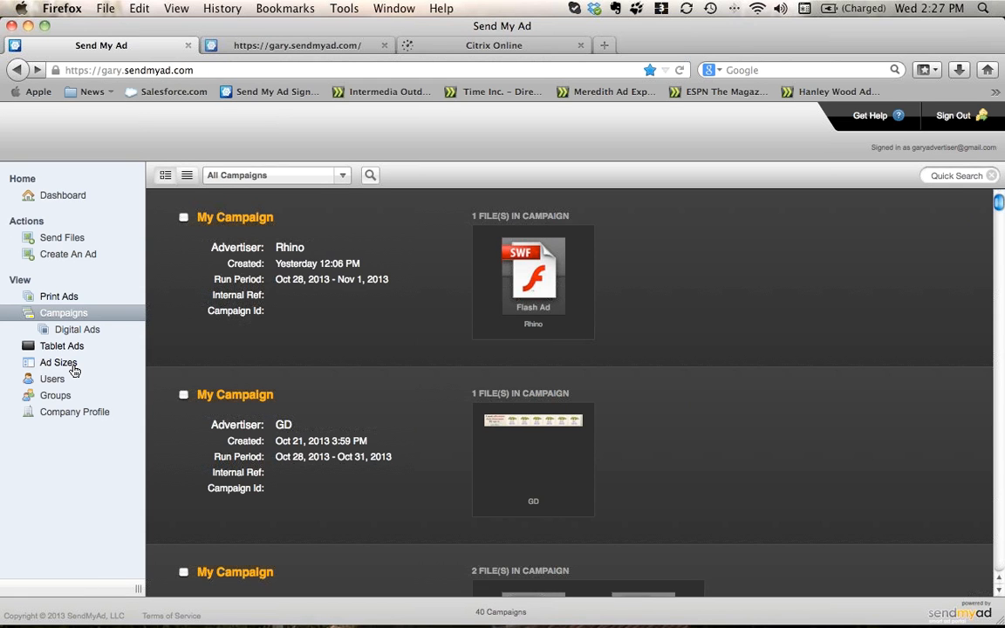
click(70, 330)
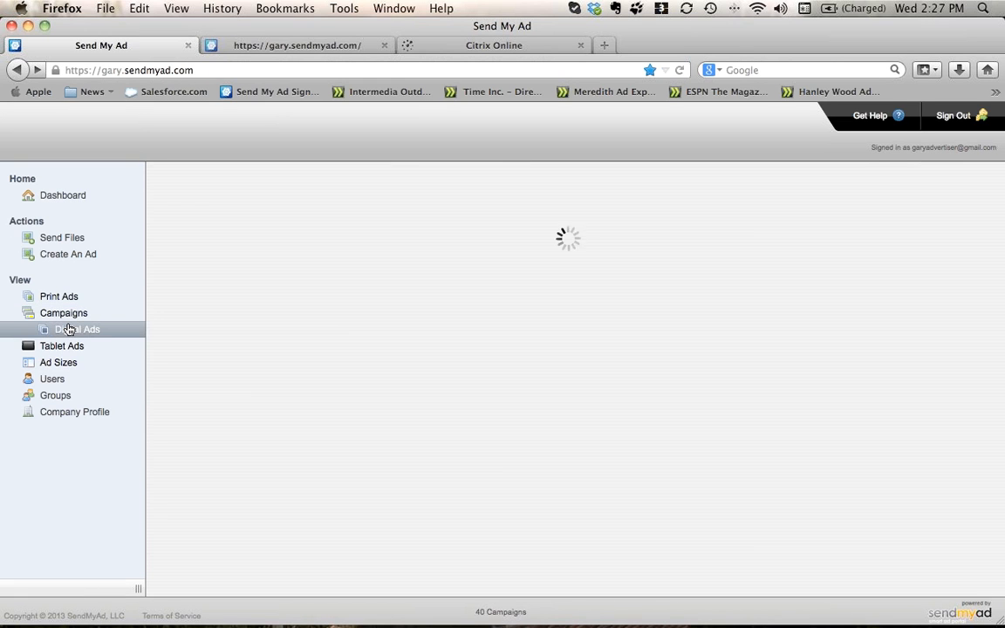